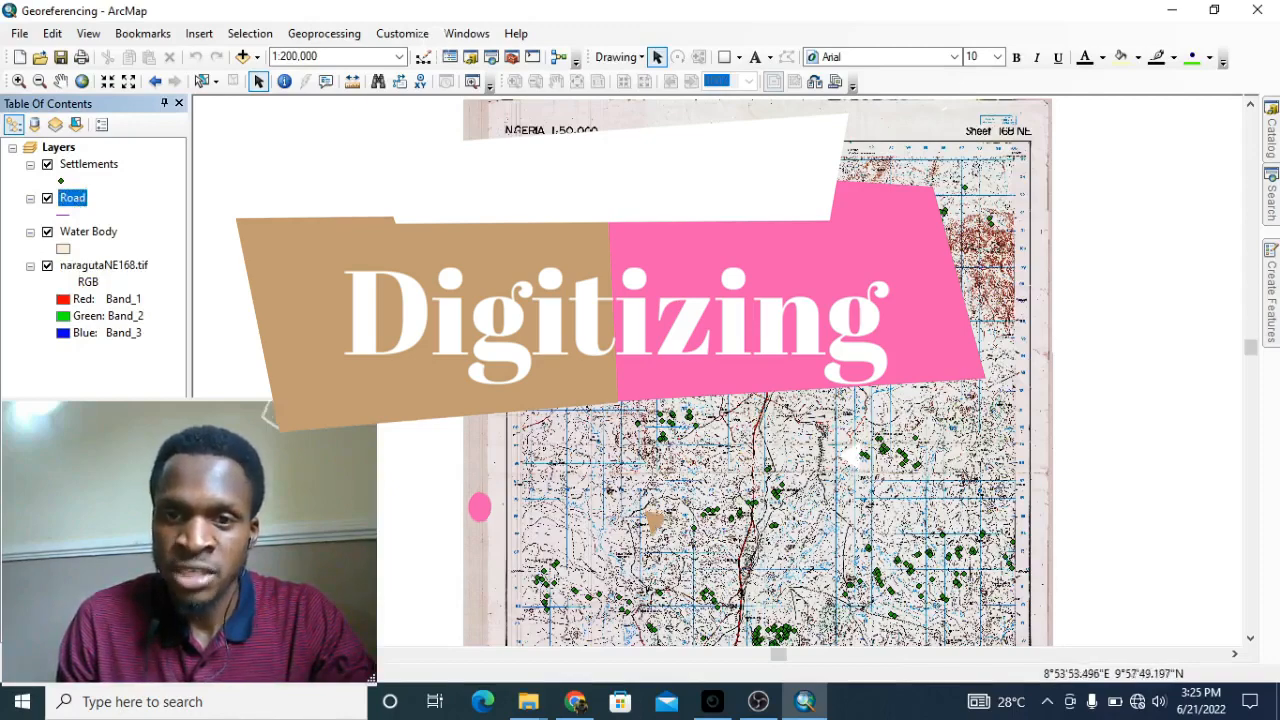
pyautogui.scroll(-3, 800, 207)
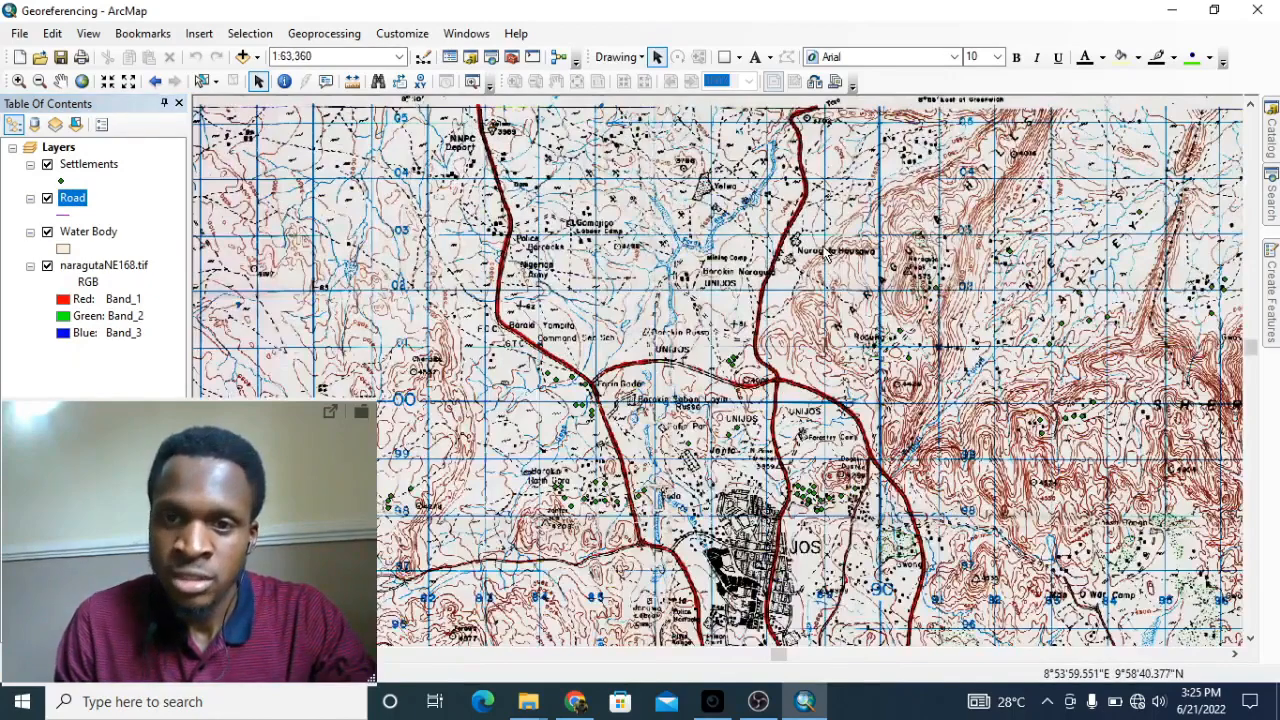
pyautogui.scroll(2, 890, 222)
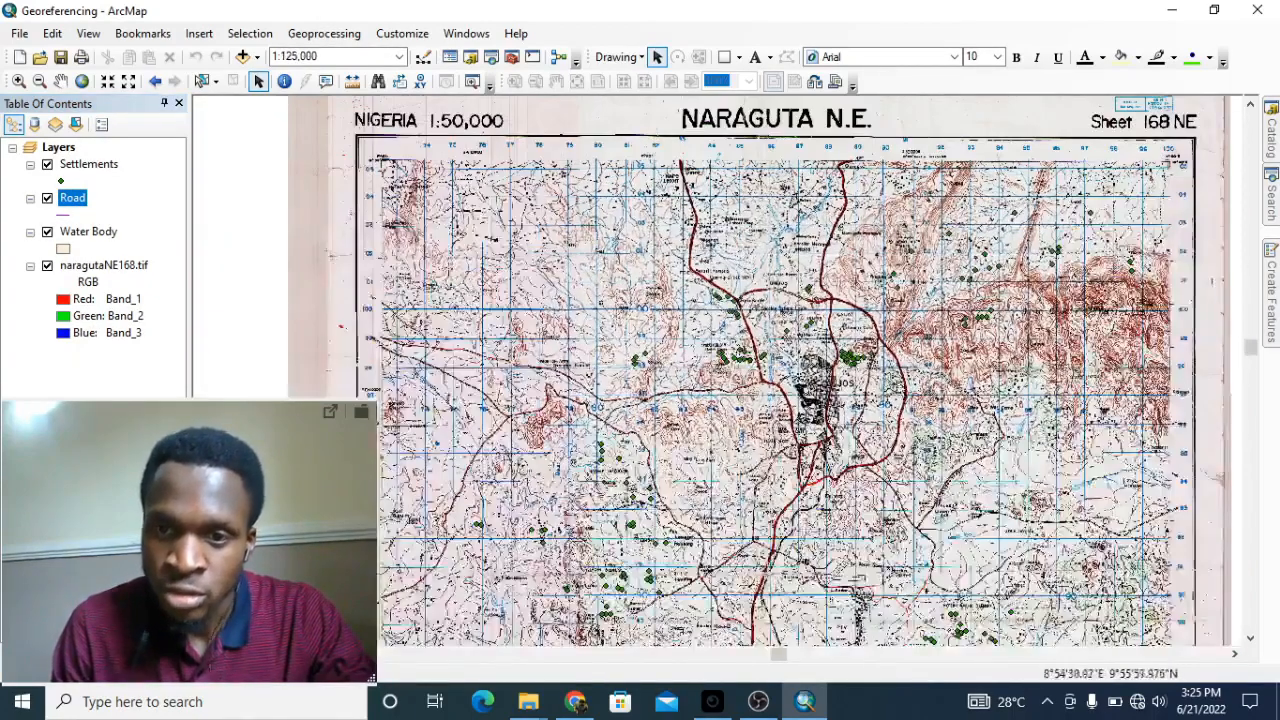
pyautogui.scroll(-2, 558, 376)
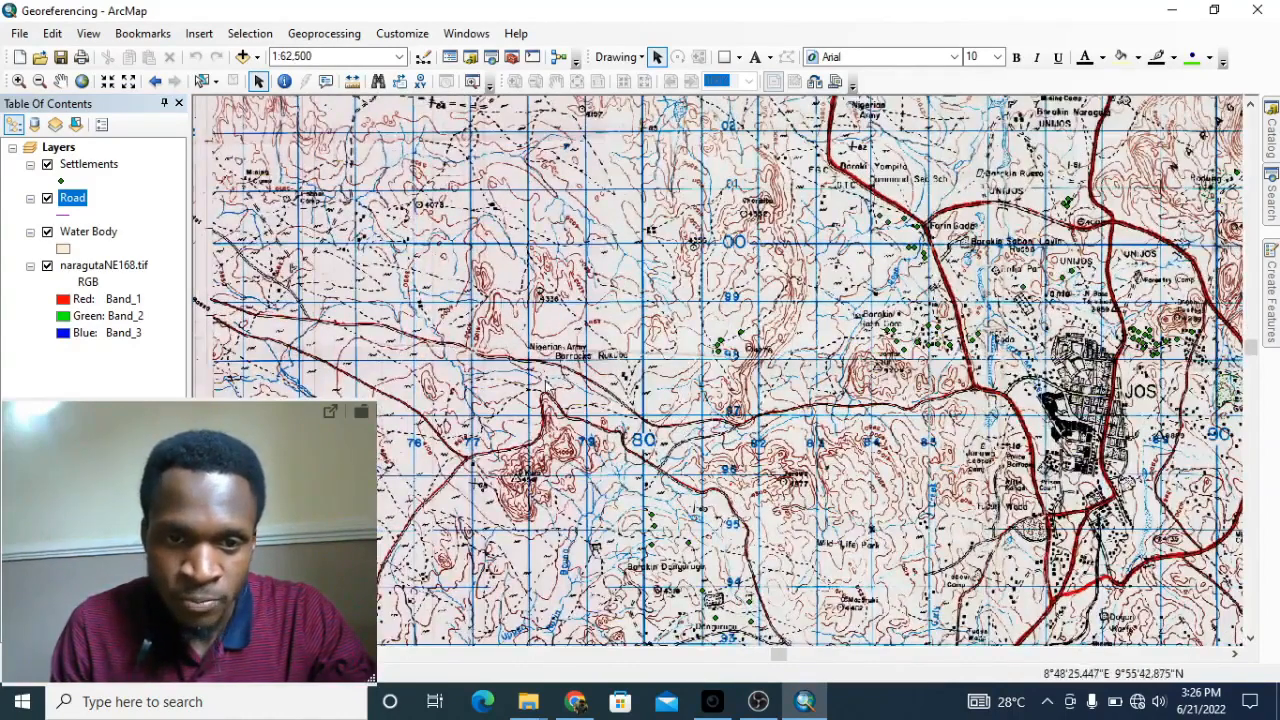
pyautogui.scroll(2, 539, 306)
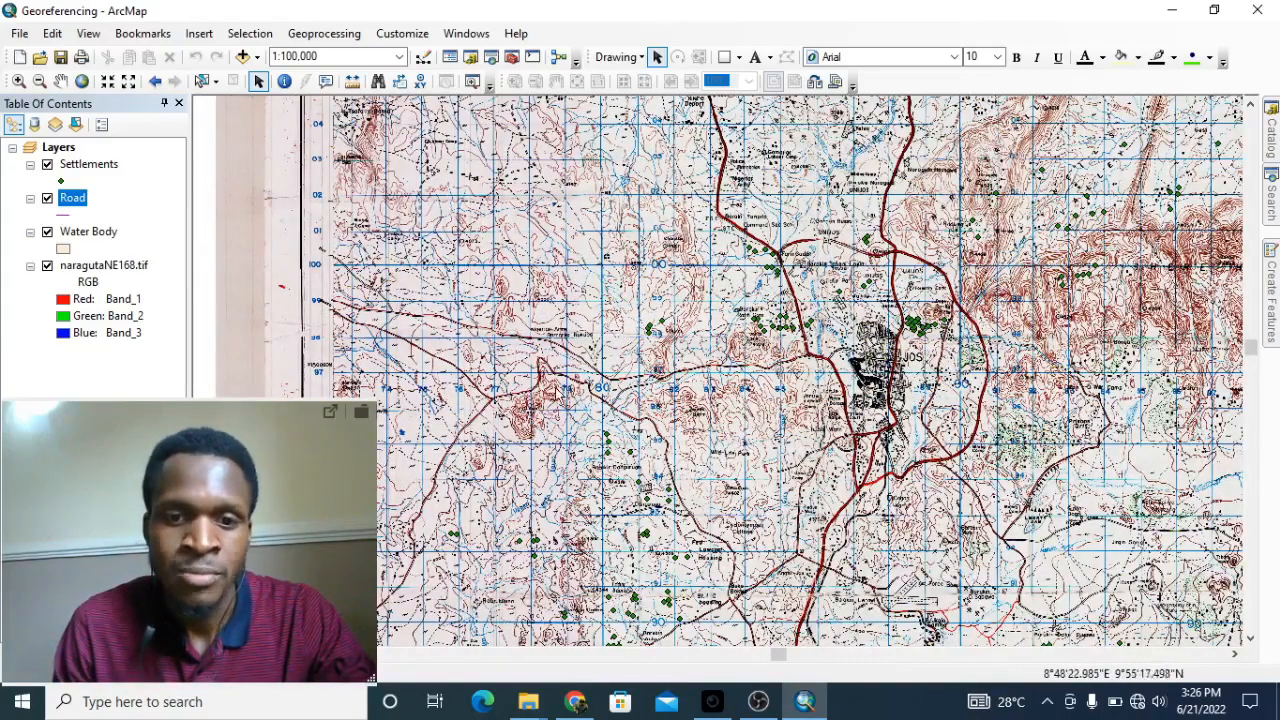
pyautogui.scroll(1, 900, 282)
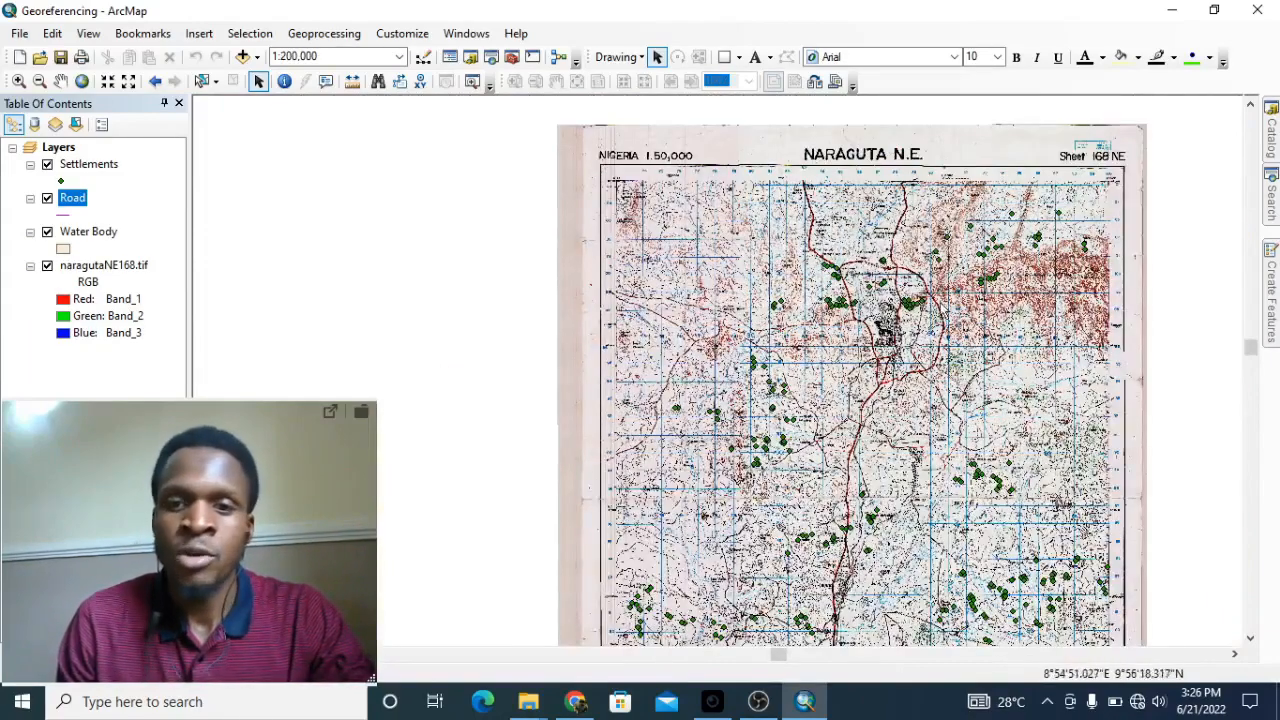
pyautogui.moveTo(941, 304); pyautogui.dragTo(767, 261)
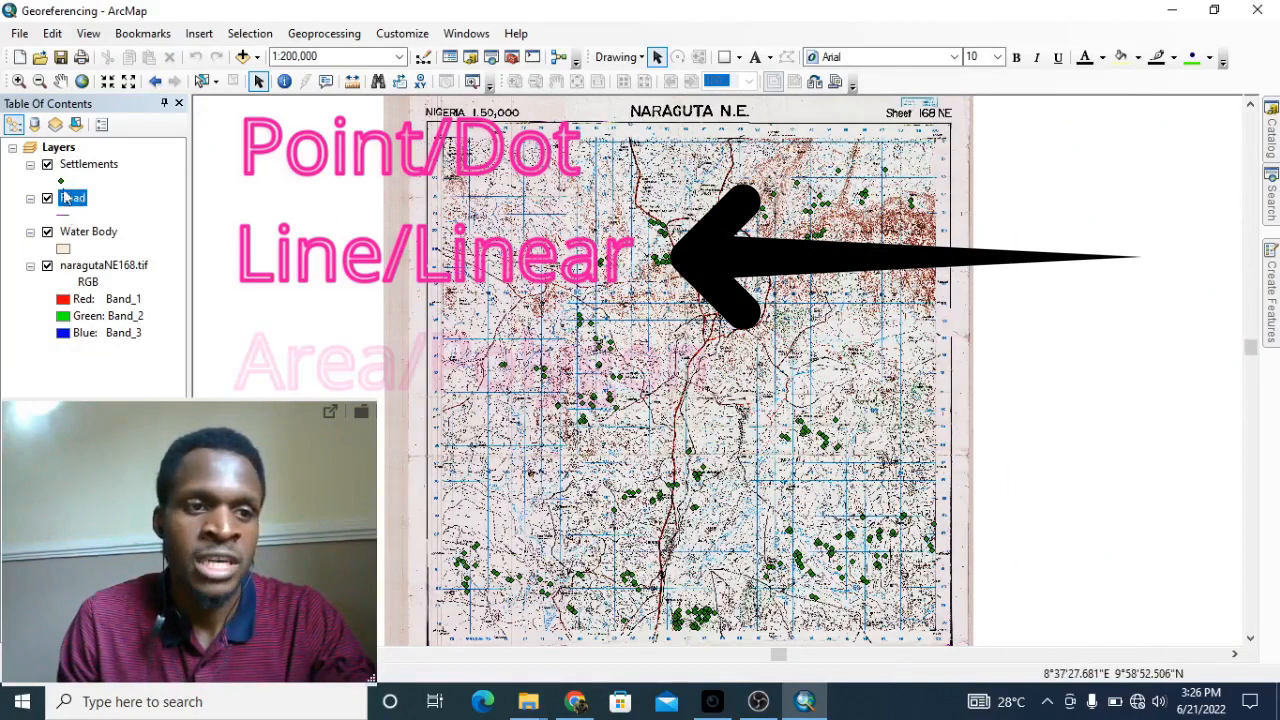
# Step: Hide the naragutaNE168.tif raster briefly to view the digitized points alone, restore it, and turn off the Settlements layer
pyautogui.click(47, 266)
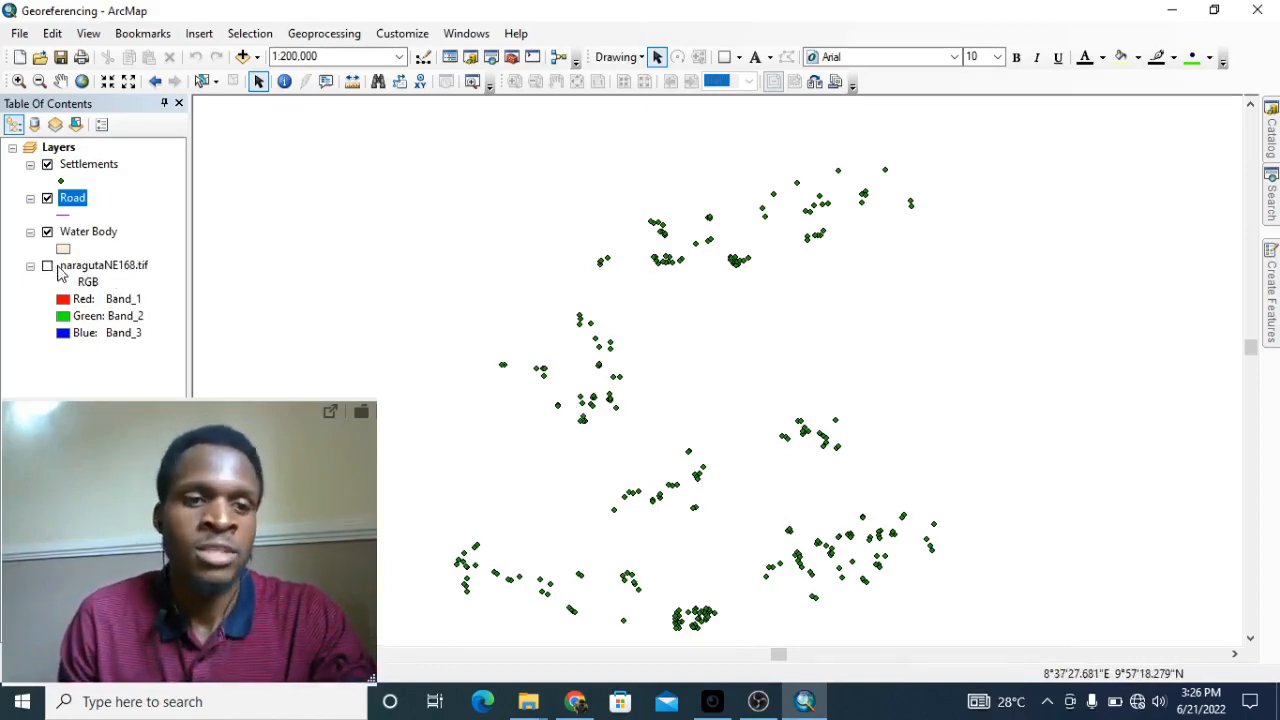
pyautogui.click(47, 267)
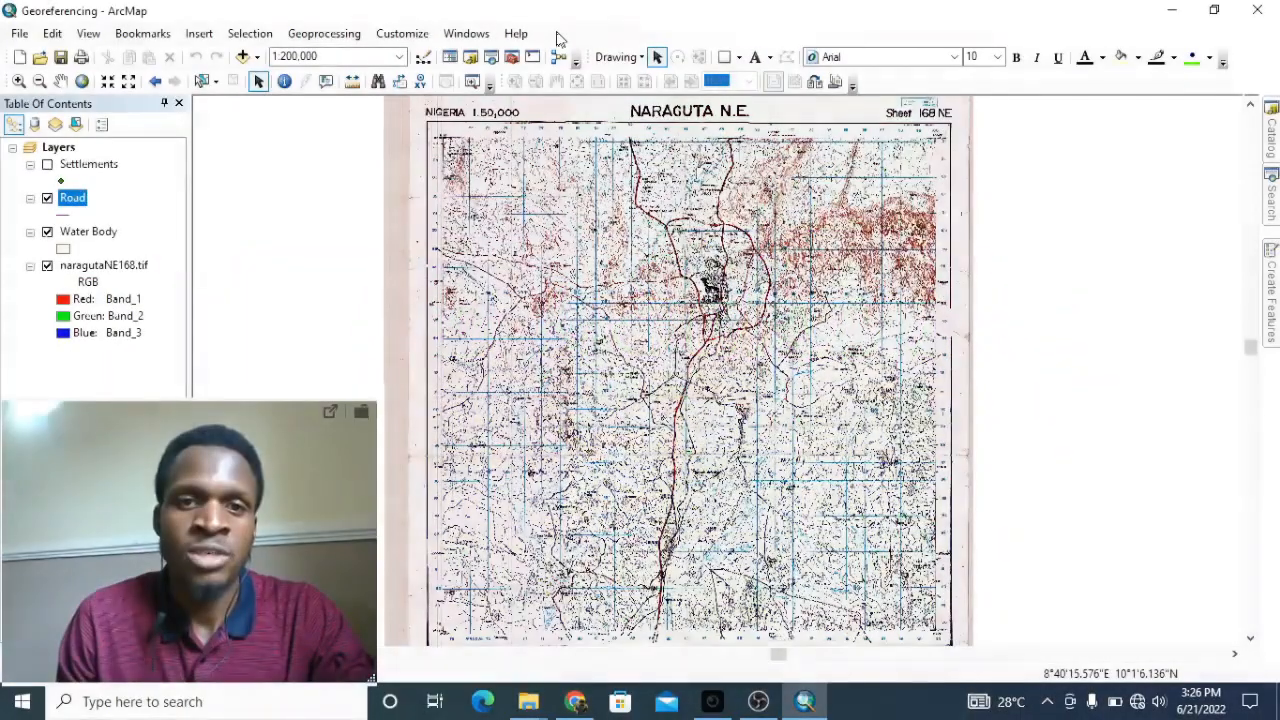
# Step: Display the Editor toolbar
pyautogui.rightClick(562, 37)
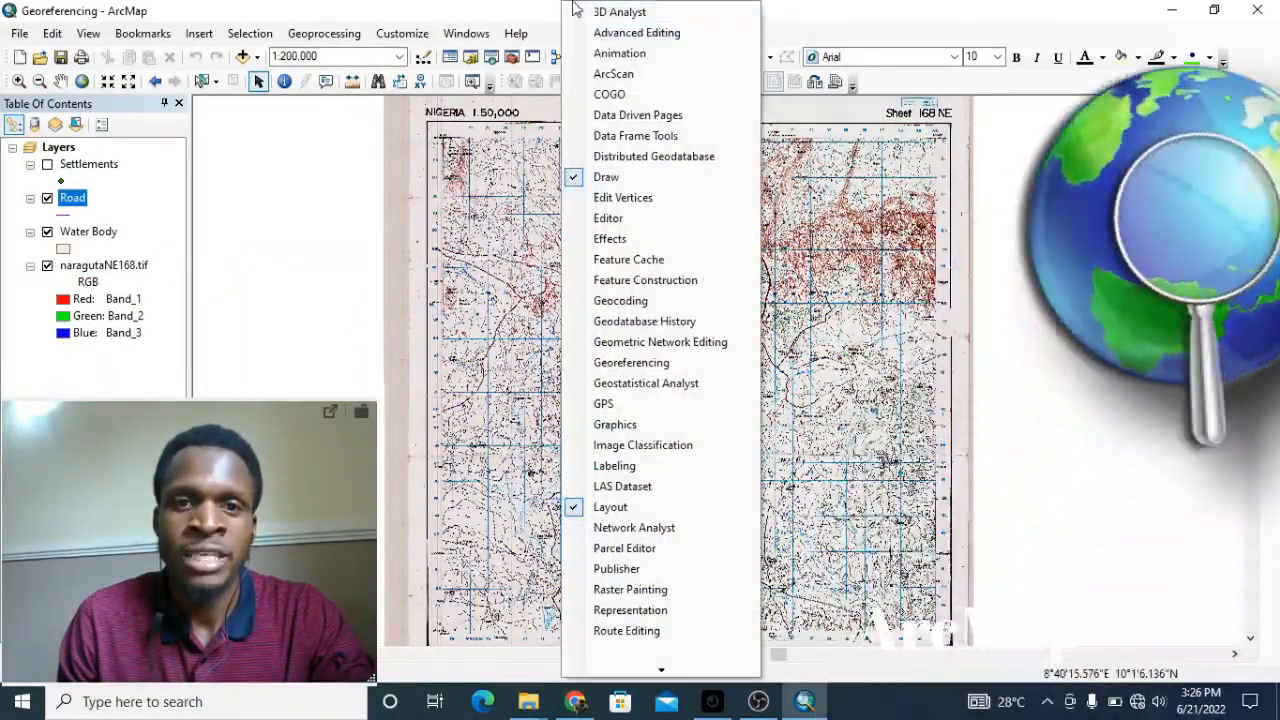
pyautogui.click(543, 38)
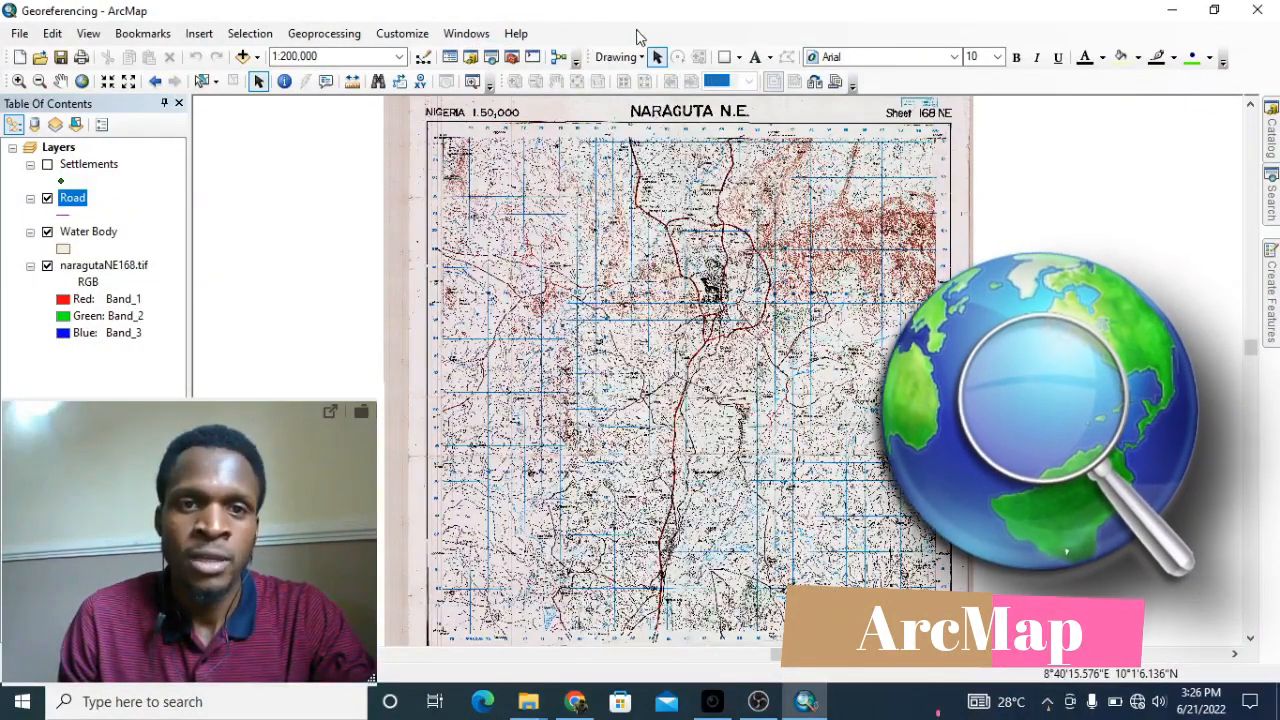
pyautogui.rightClick(604, 38)
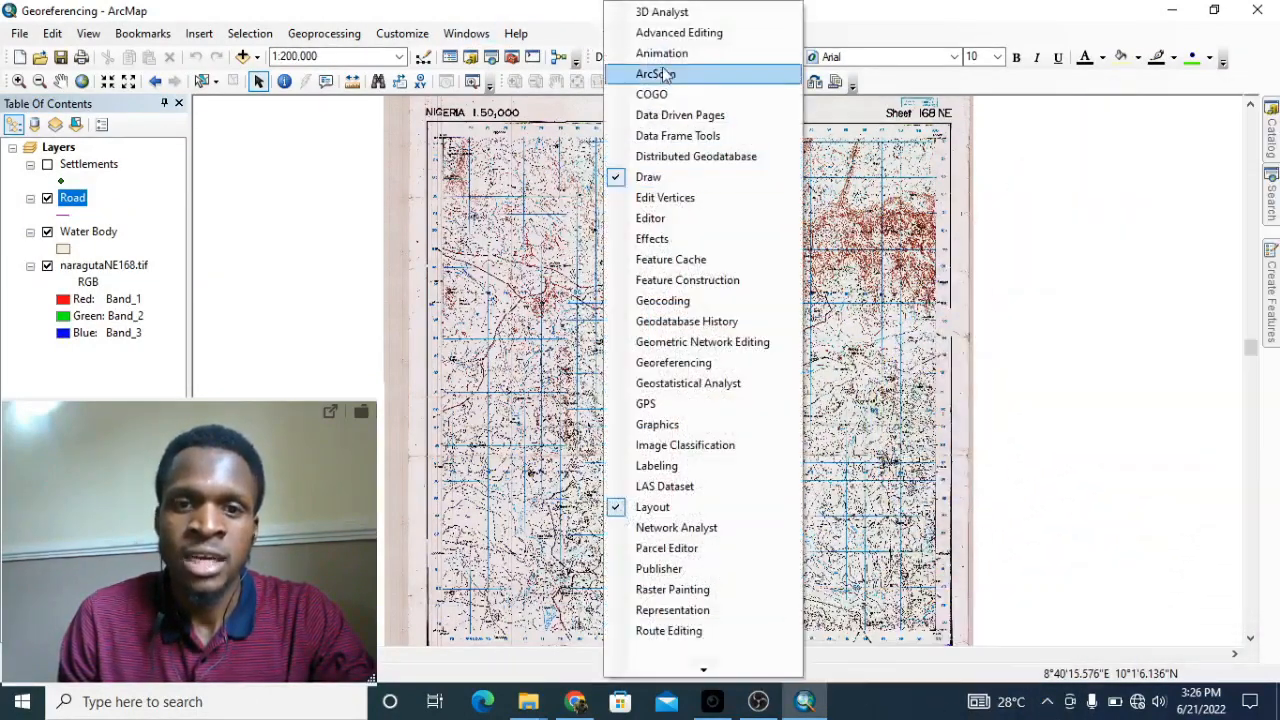
pyautogui.click(672, 225)
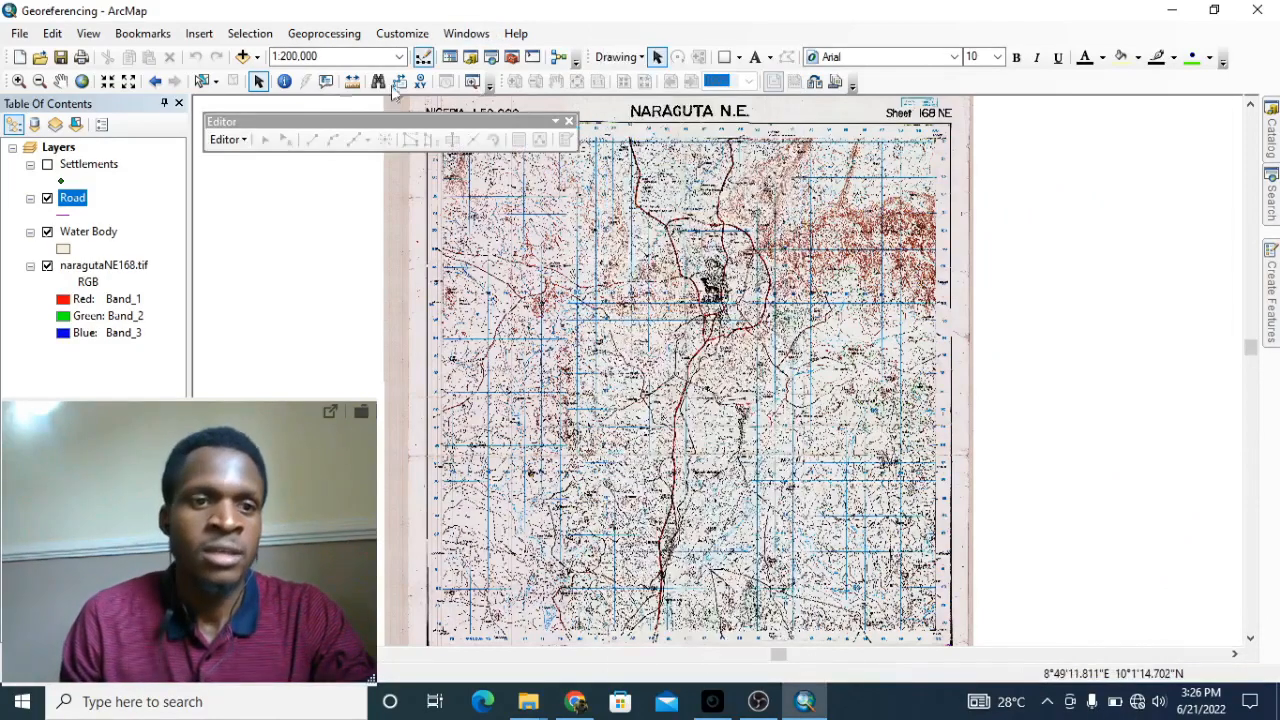
# Step: Start an edit session on the Road layer
pyautogui.click(236, 141)
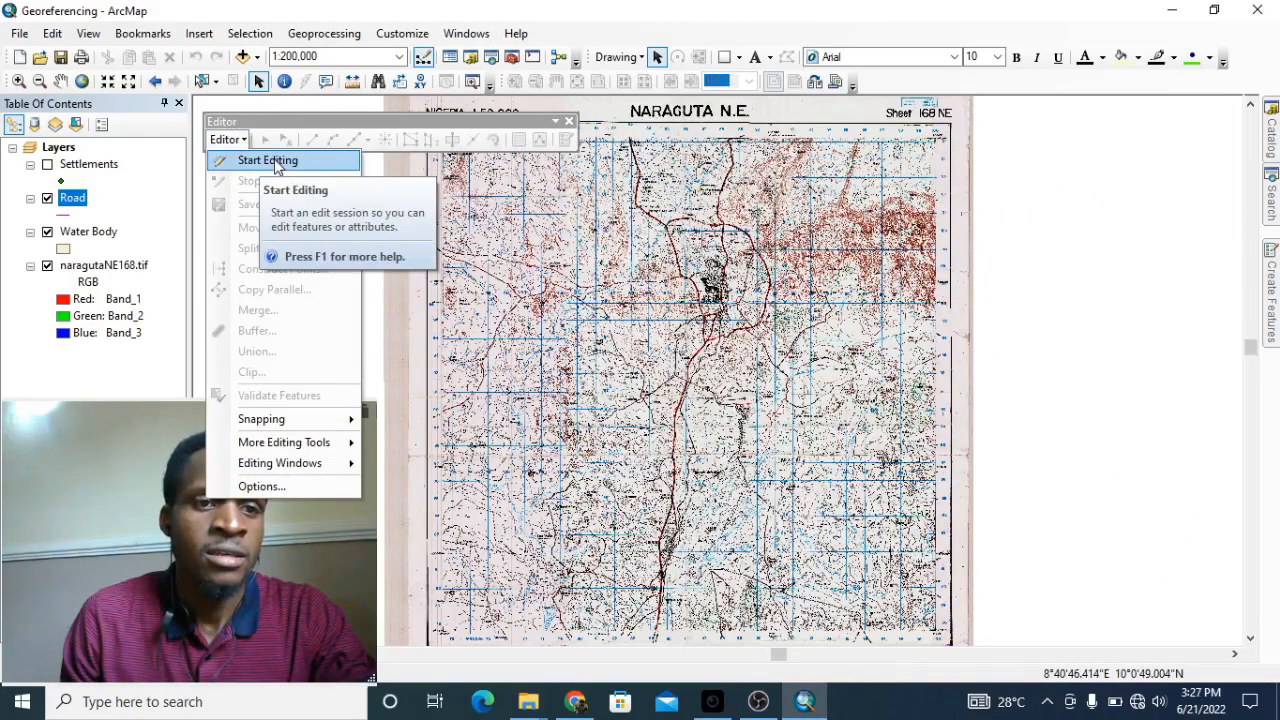
pyautogui.click(277, 162)
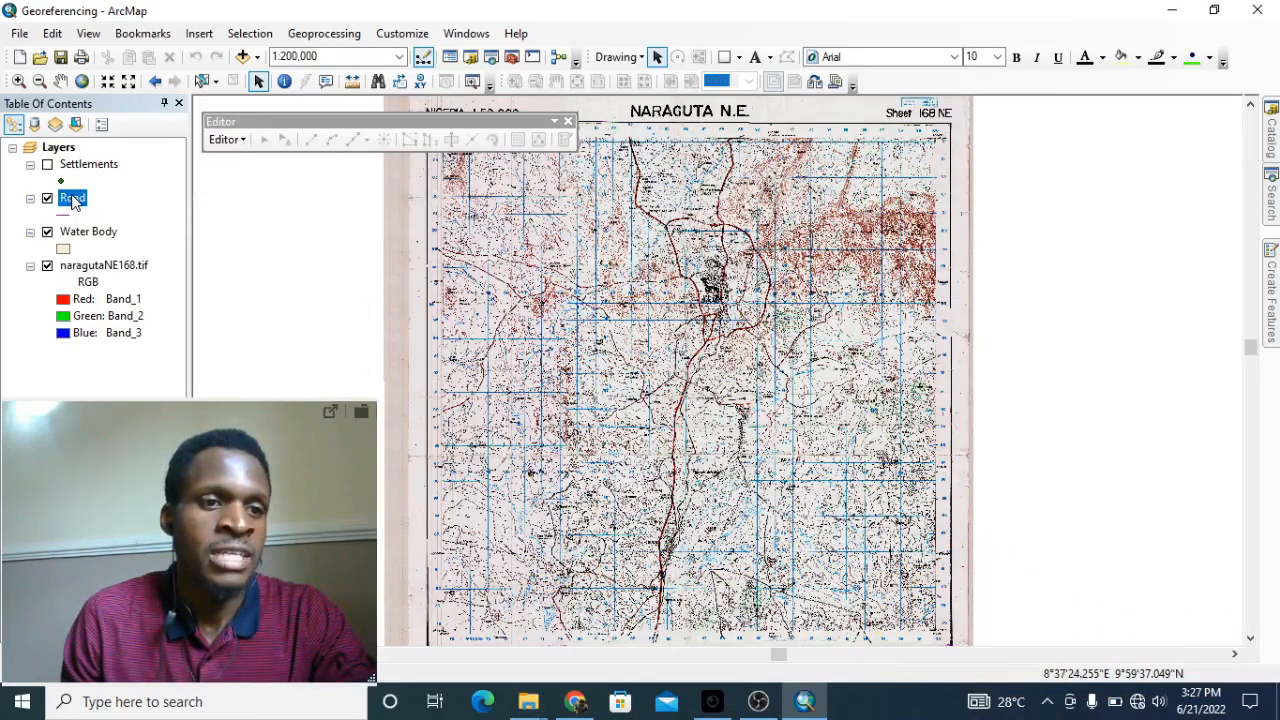
pyautogui.rightClick(72, 200)
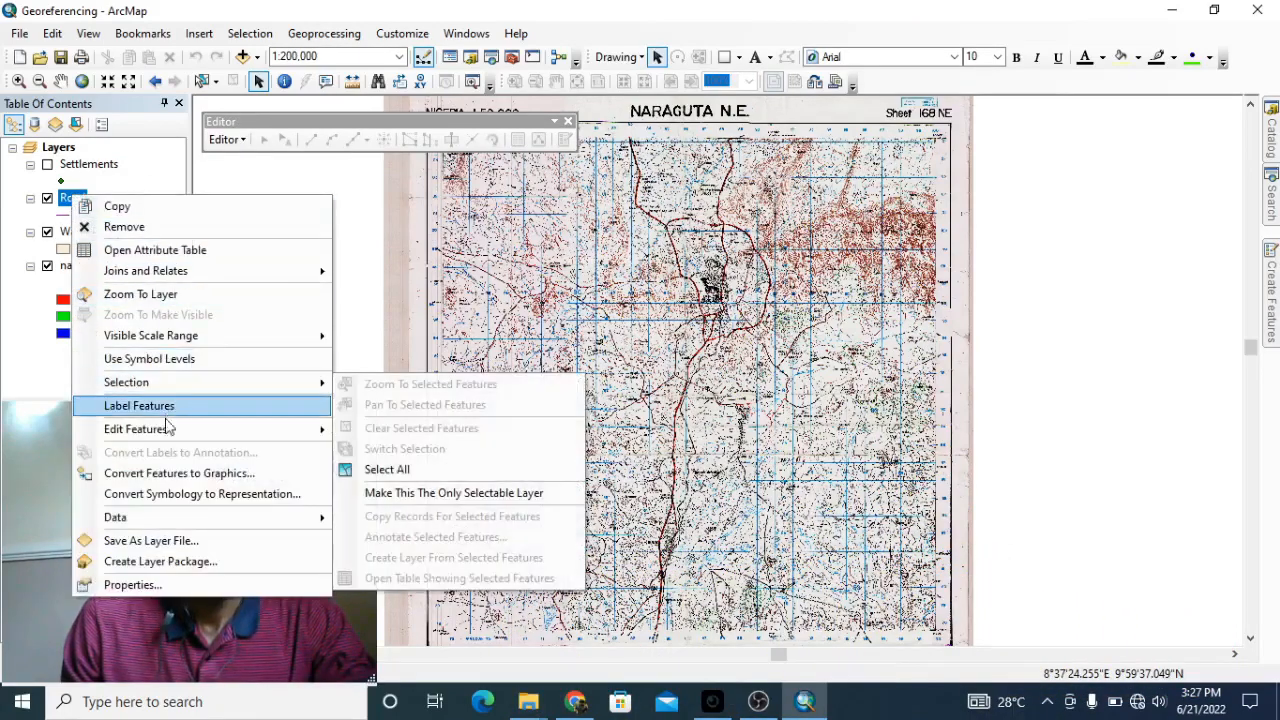
pyautogui.moveTo(190, 430)
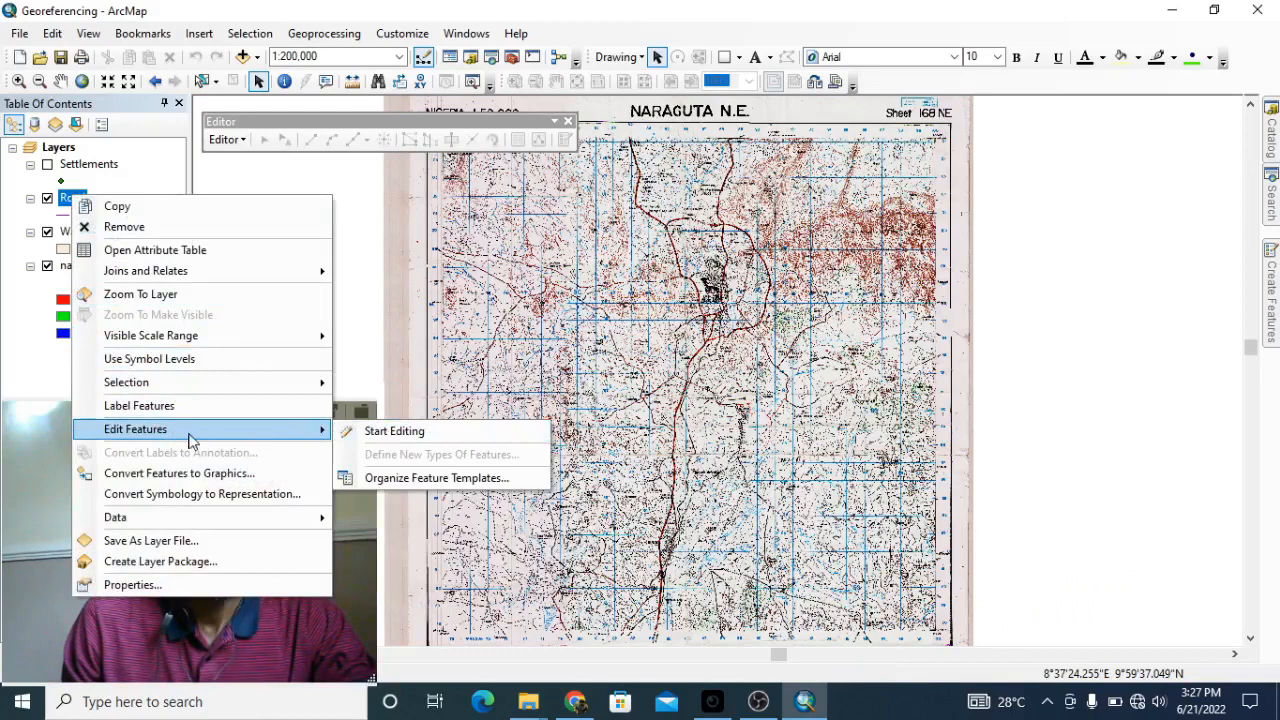
pyautogui.click(430, 432)
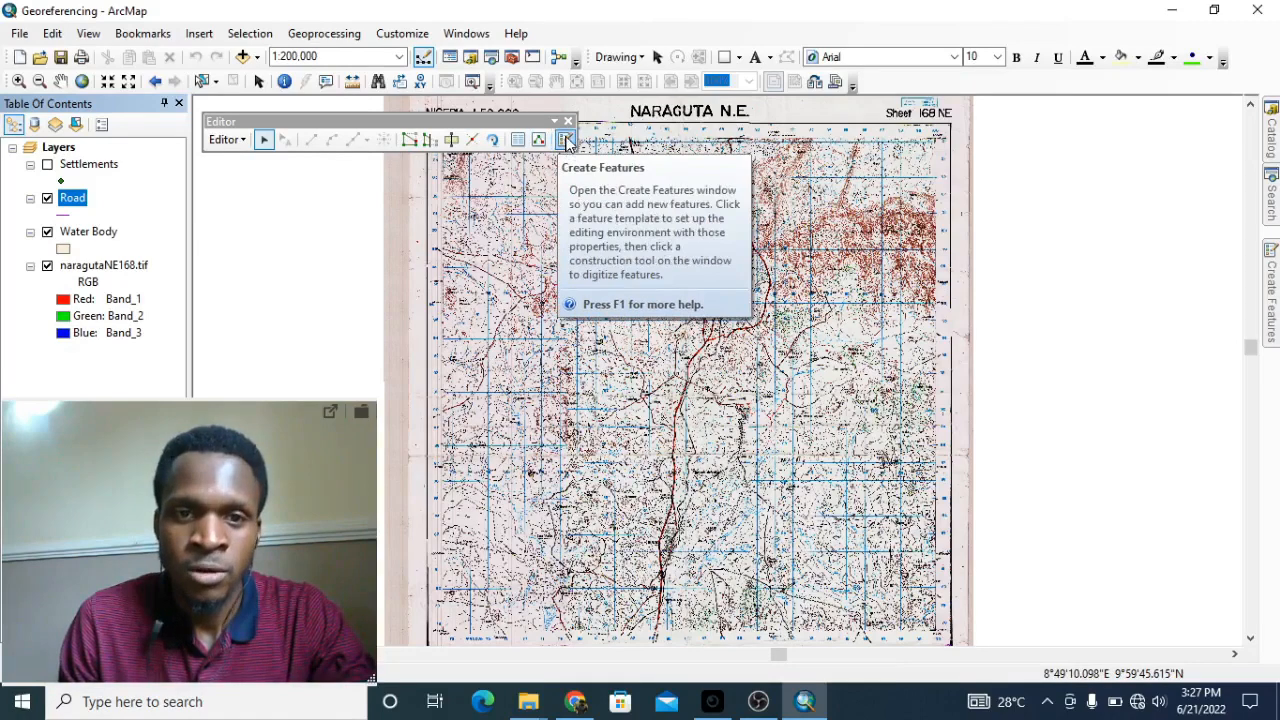
# Step: Open the Create Features window and choose the Road template with the Line construction tool
pyautogui.click(565, 141)
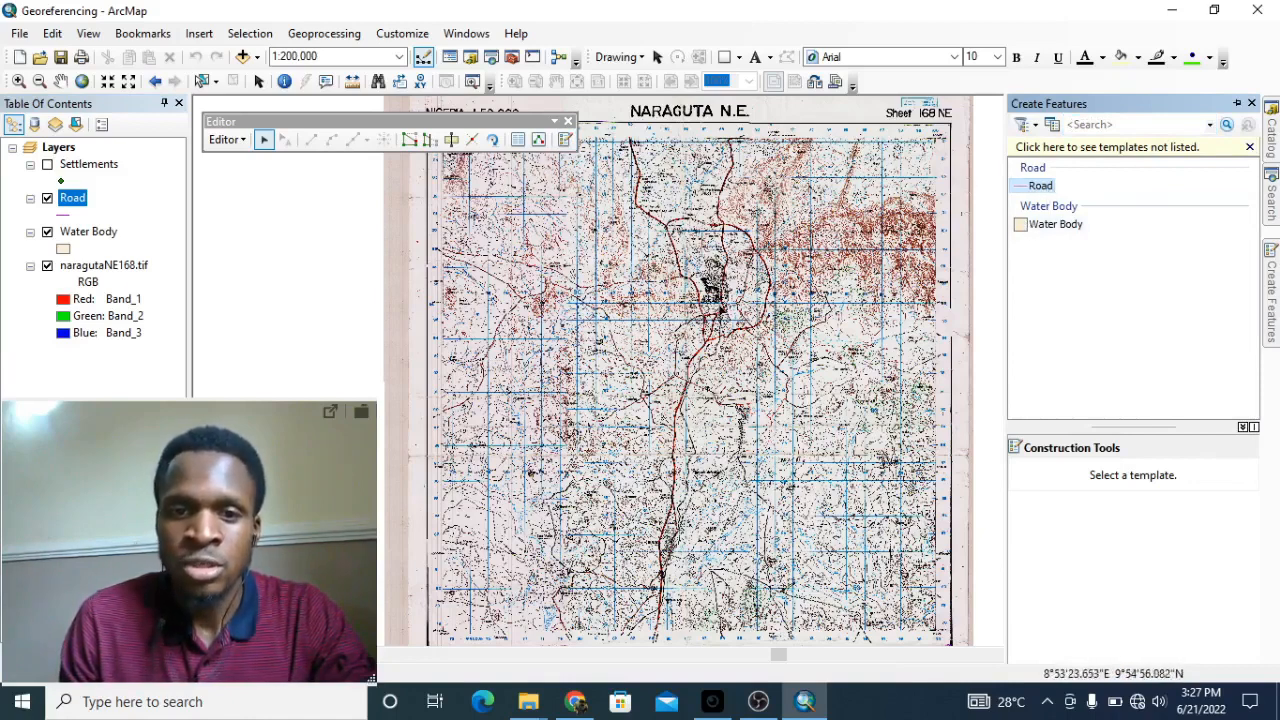
pyautogui.click(1041, 188)
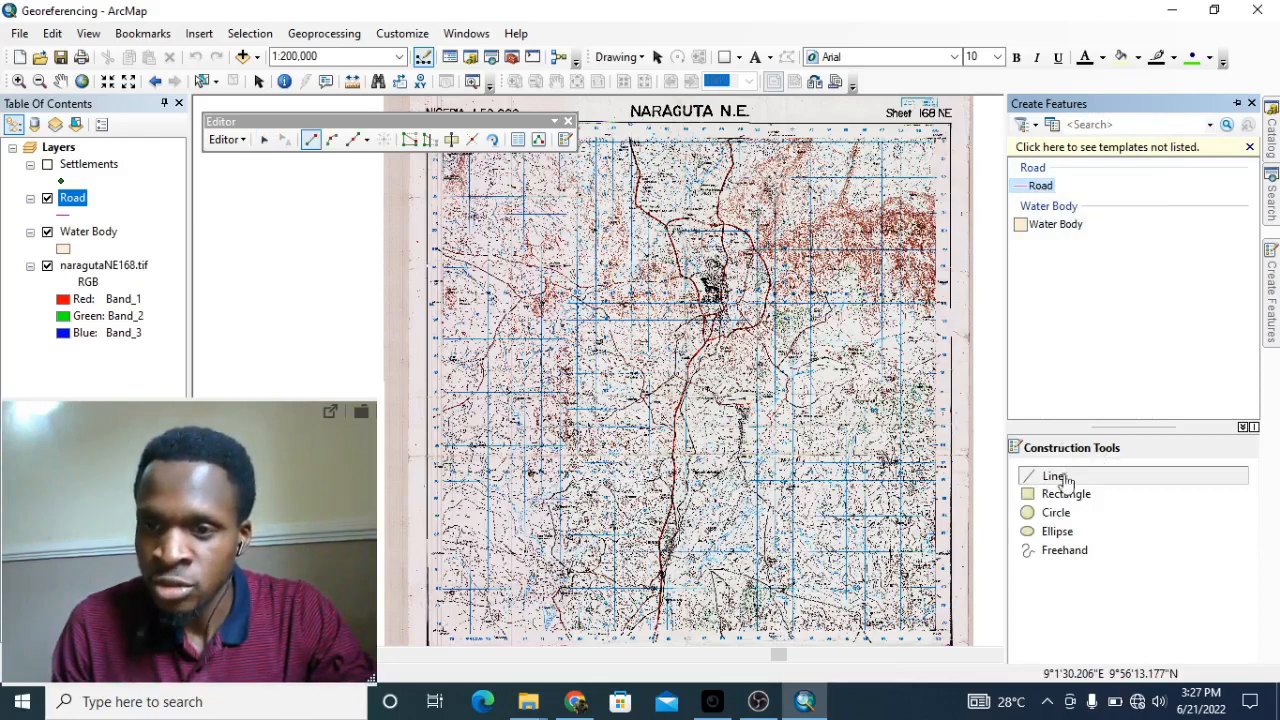
pyautogui.click(1056, 478)
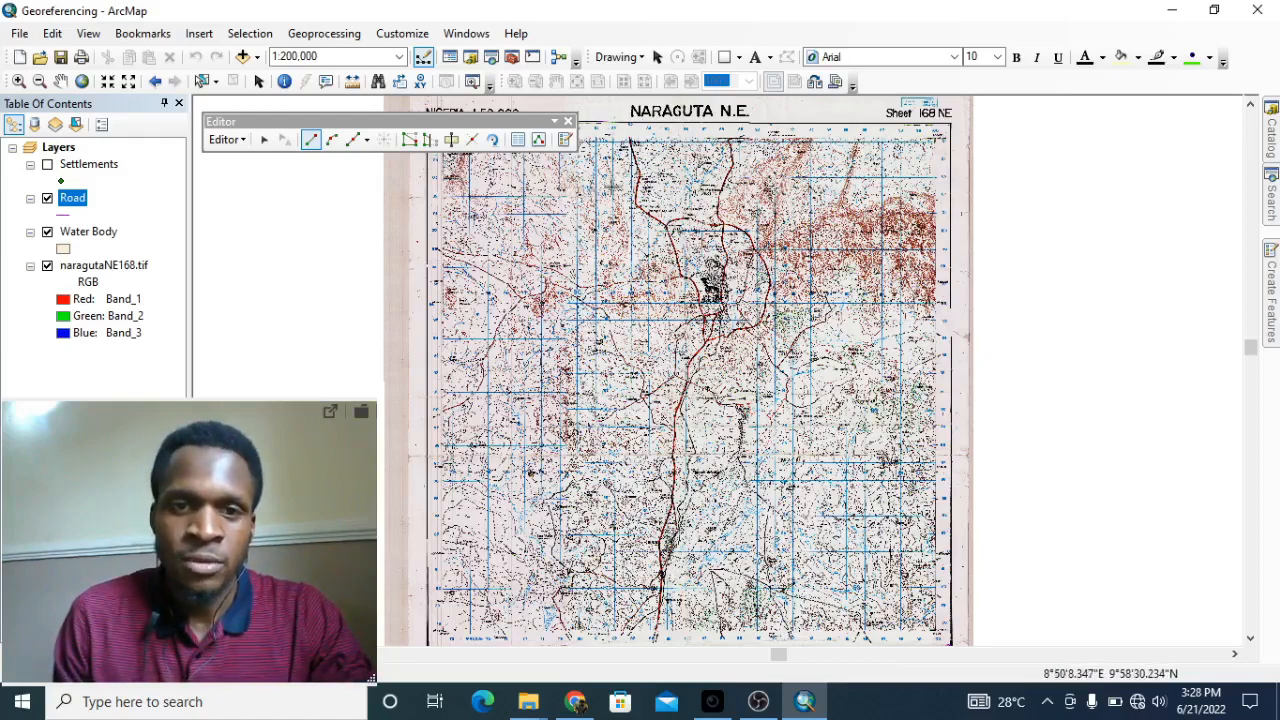
# Step: Digitize the red main road from the map's northern edge near NNPC Deport, past Baraki Yampita, to the Farin Gada junction
pyautogui.moveTo(612, 188); pyautogui.dragTo(711, 241)
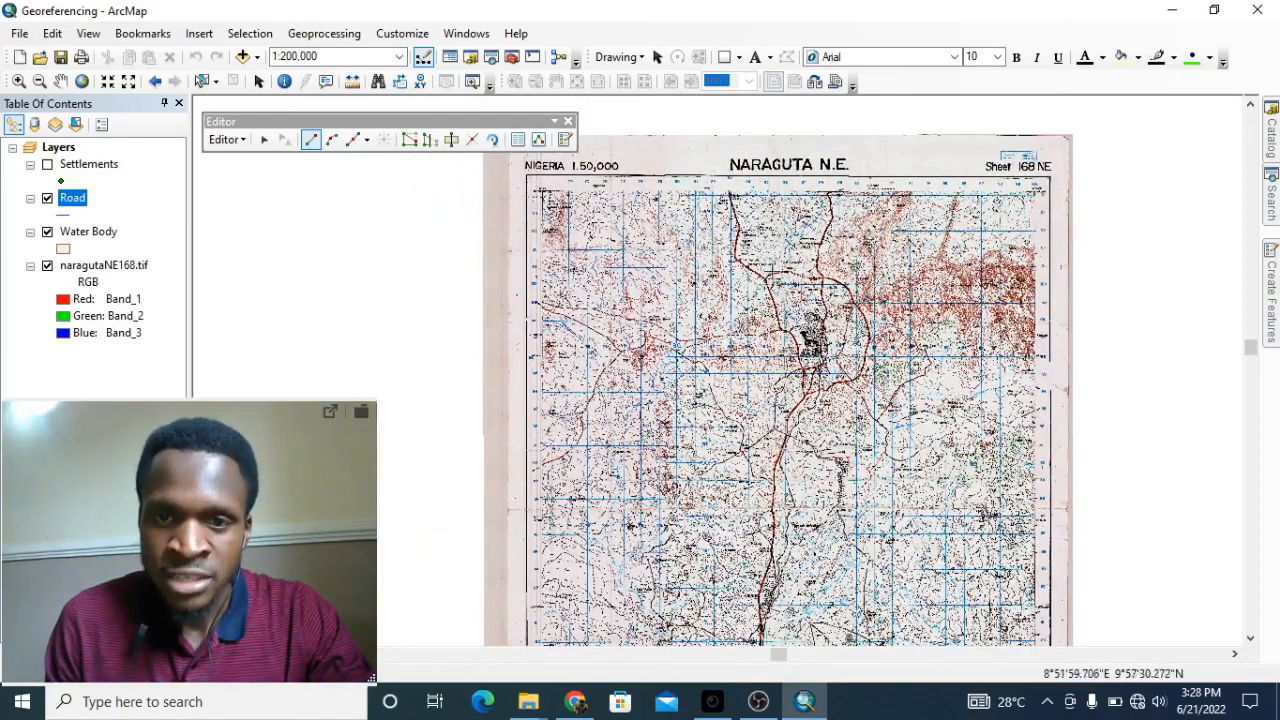
pyautogui.scroll(3, 736, 190)
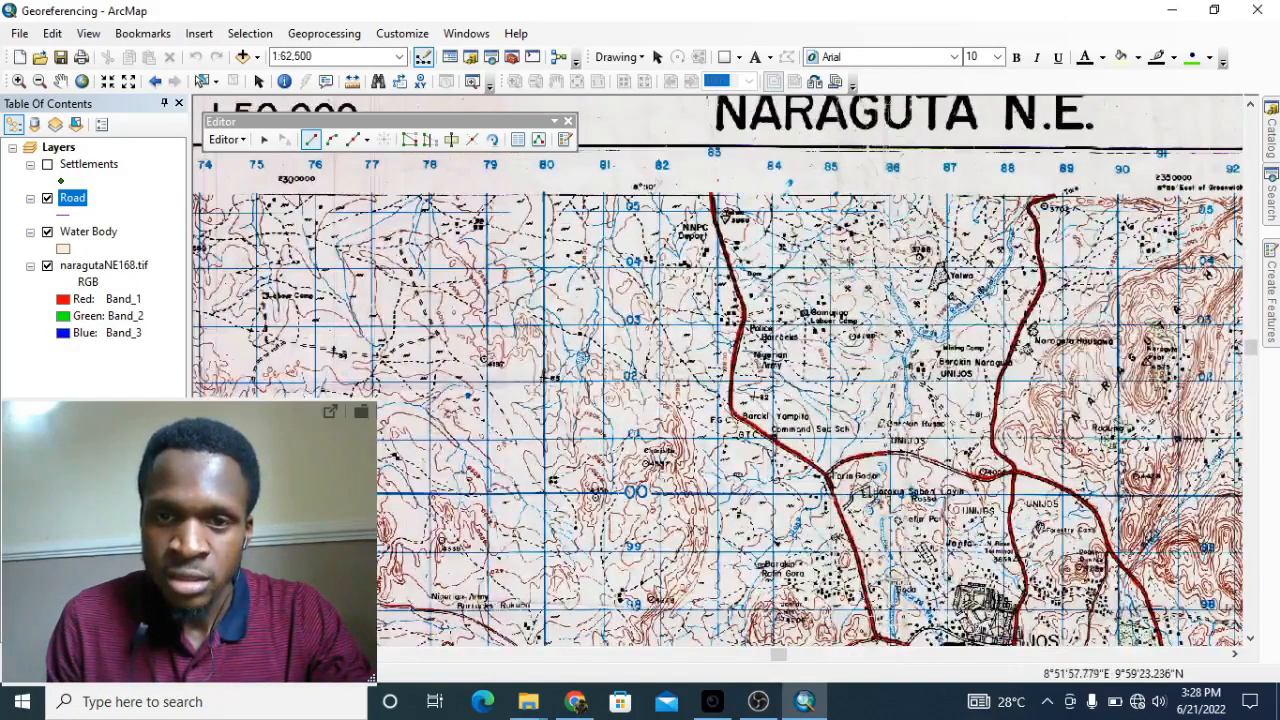
pyautogui.moveTo(920, 262); pyautogui.dragTo(856, 256)
pyautogui.scroll(1, 663, 209)
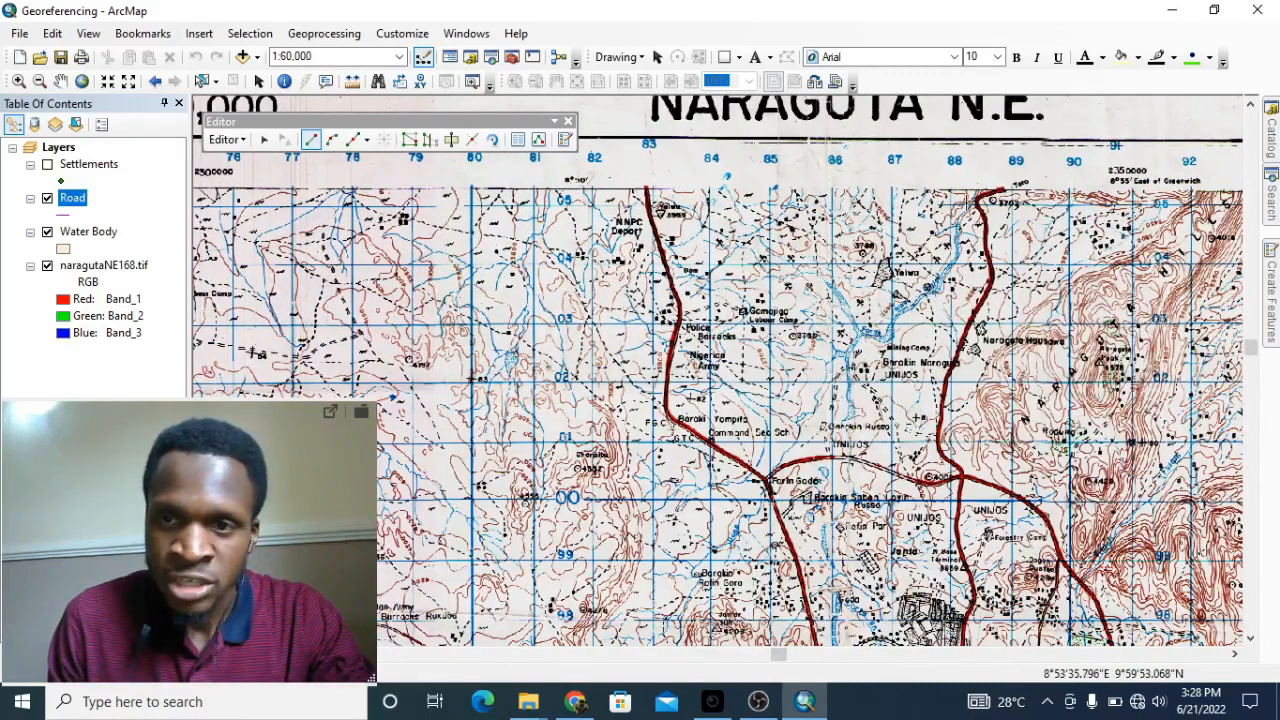
pyautogui.scroll(1, 966, 199)
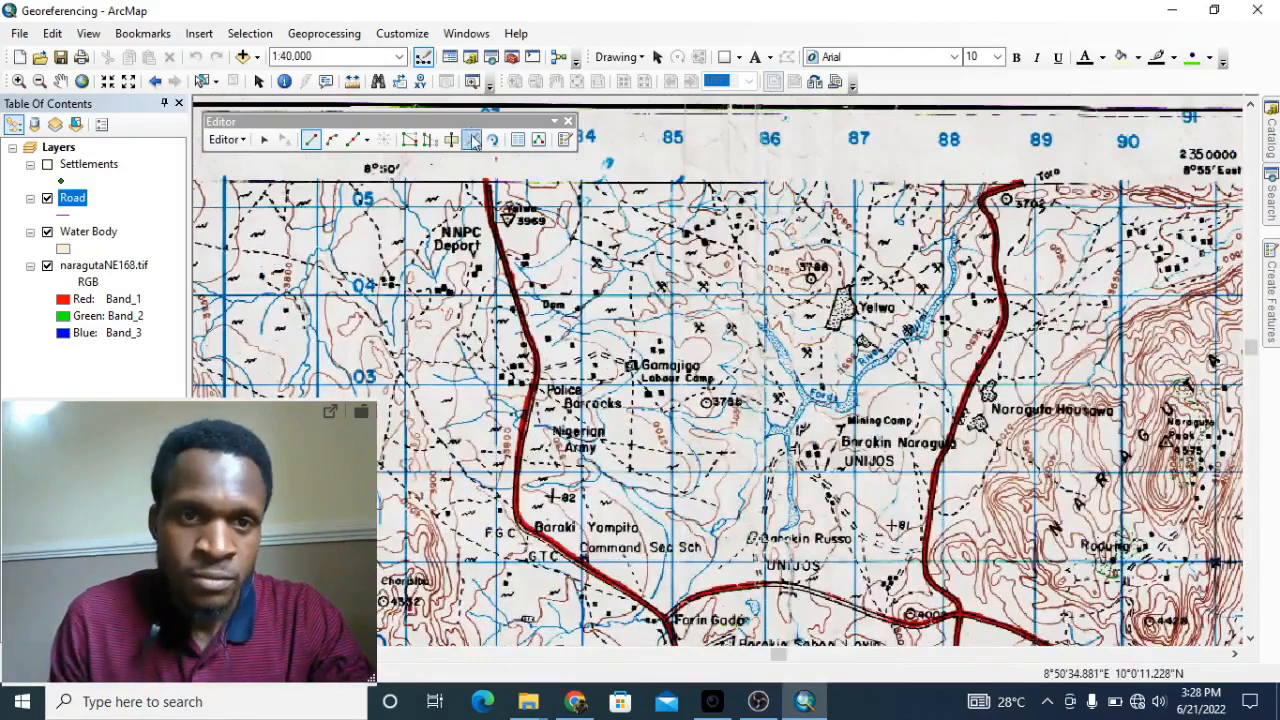
pyautogui.moveTo(469, 121); pyautogui.dragTo(374, 120)
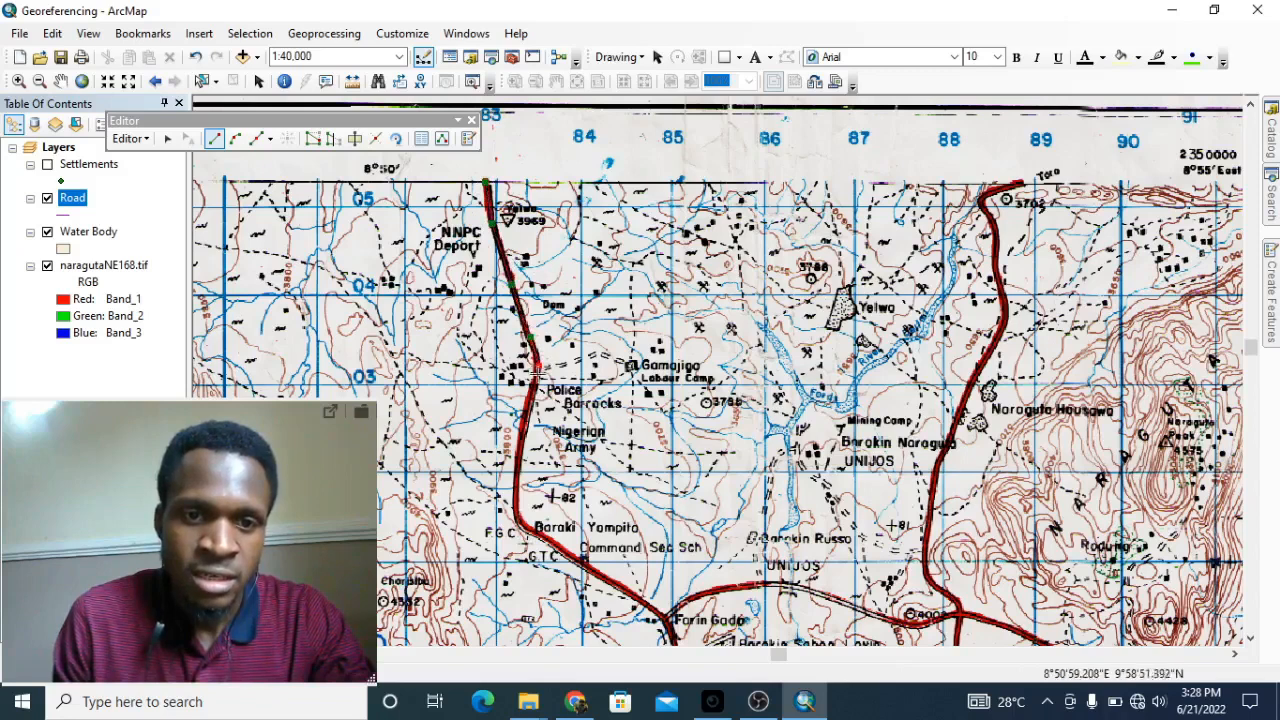
pyautogui.click(521, 439)
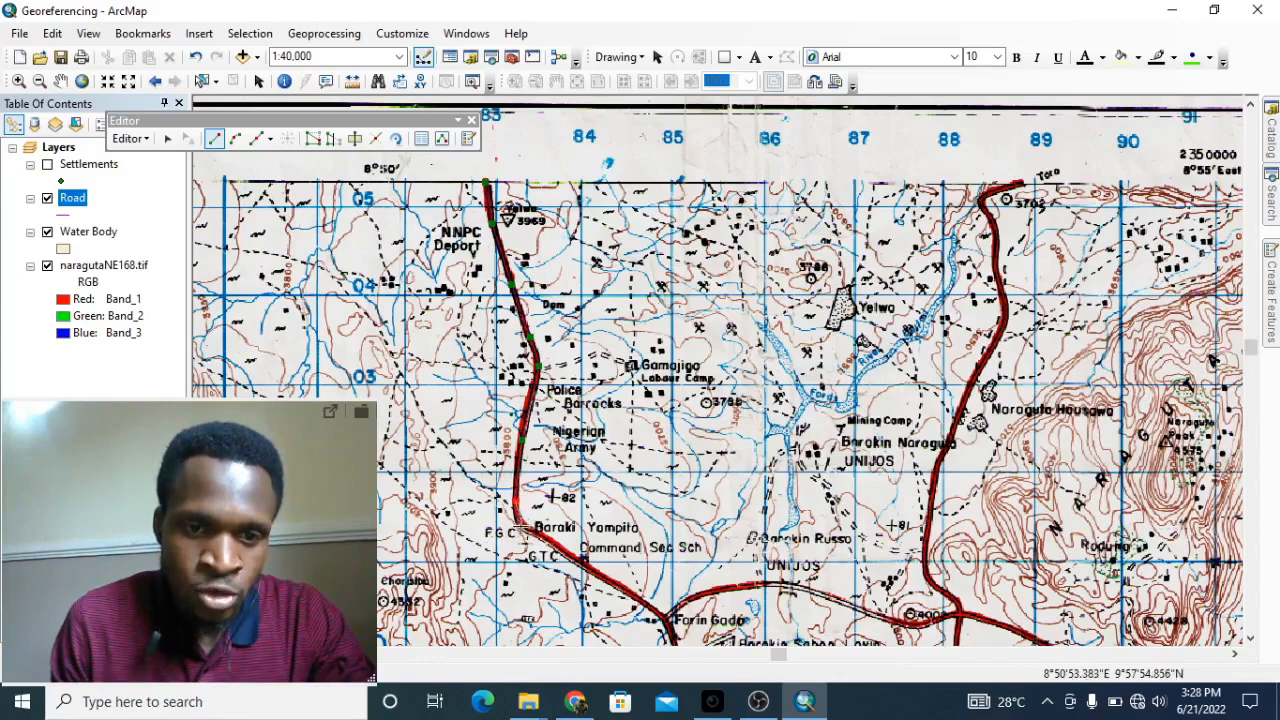
pyautogui.click(519, 523)
pyautogui.click(583, 562)
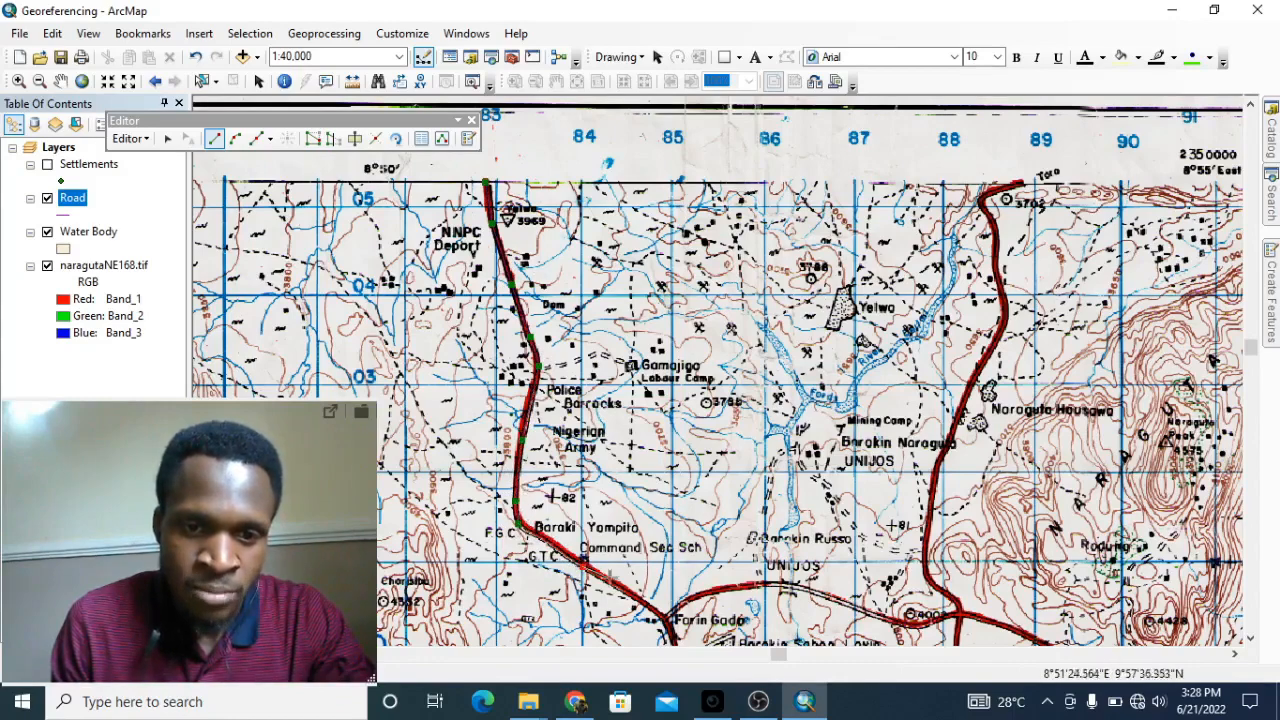
pyautogui.click(664, 616)
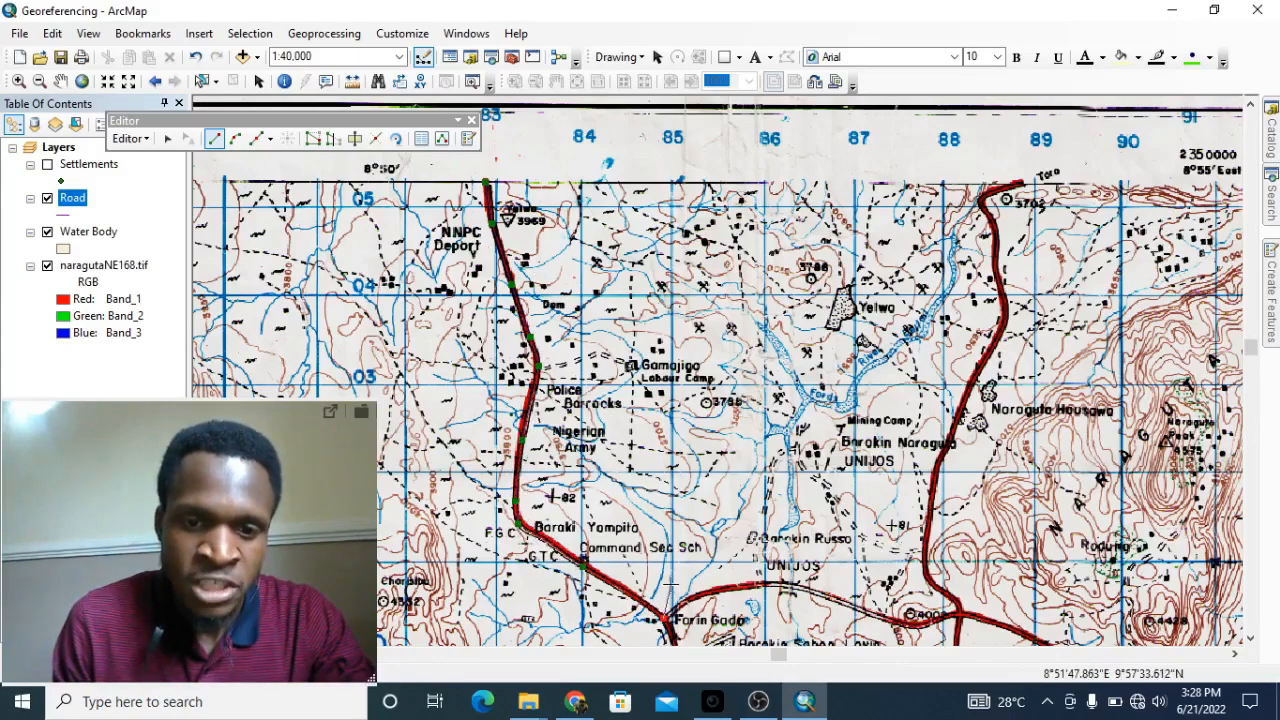
# Step: Continue the road line from Farin Gada southward past Tudun Wada to the road junction south of Jos
pyautogui.moveTo(675, 588); pyautogui.dragTo(638, 62)
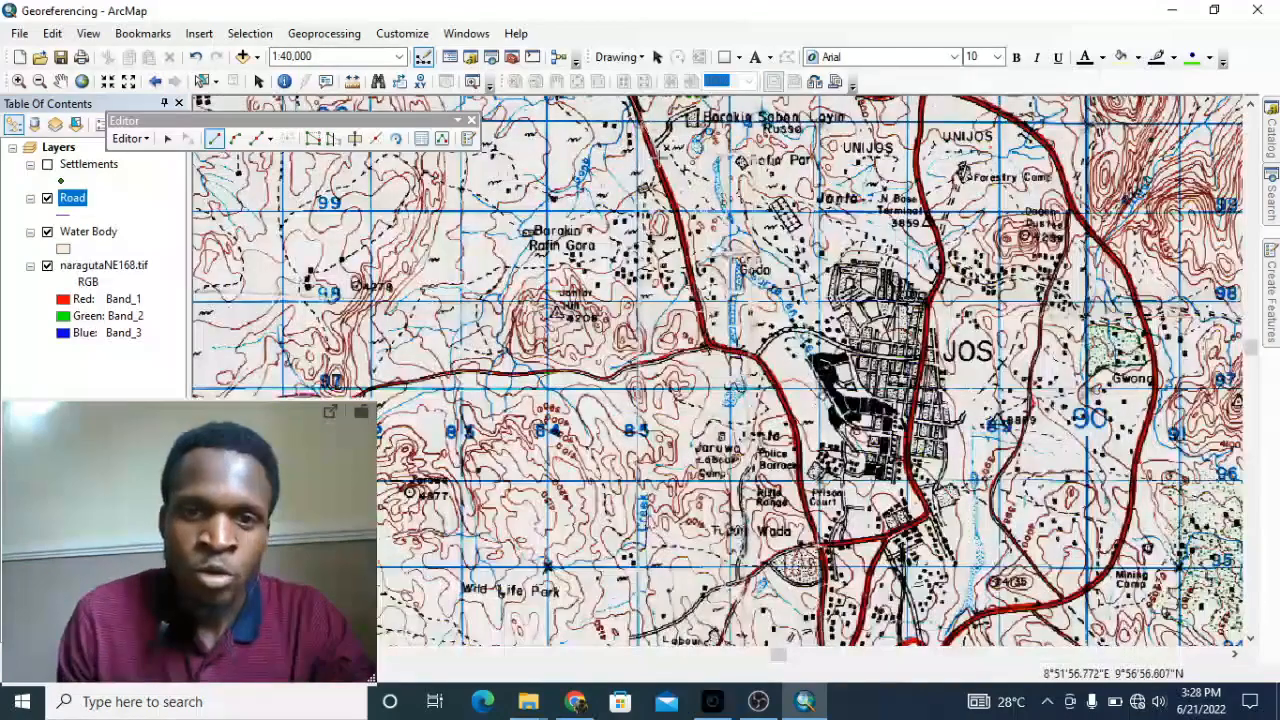
pyautogui.moveTo(661, 155); pyautogui.dragTo(653, 293)
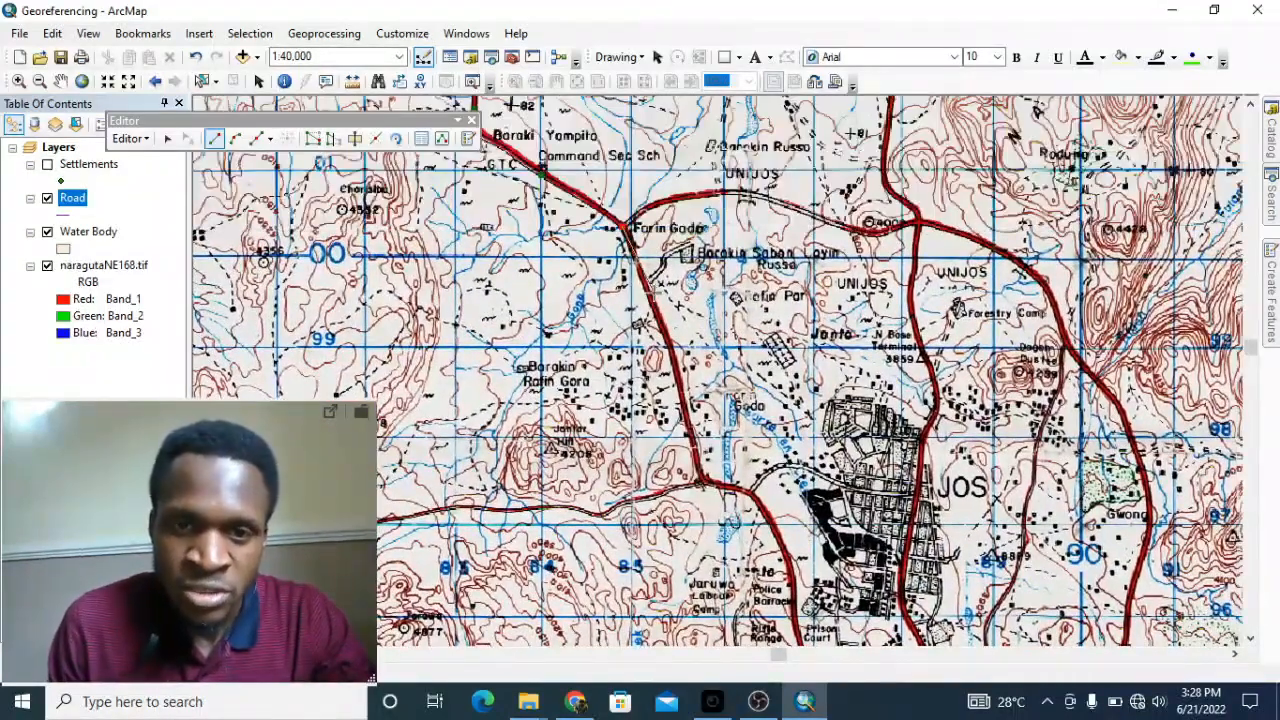
pyautogui.click(653, 301)
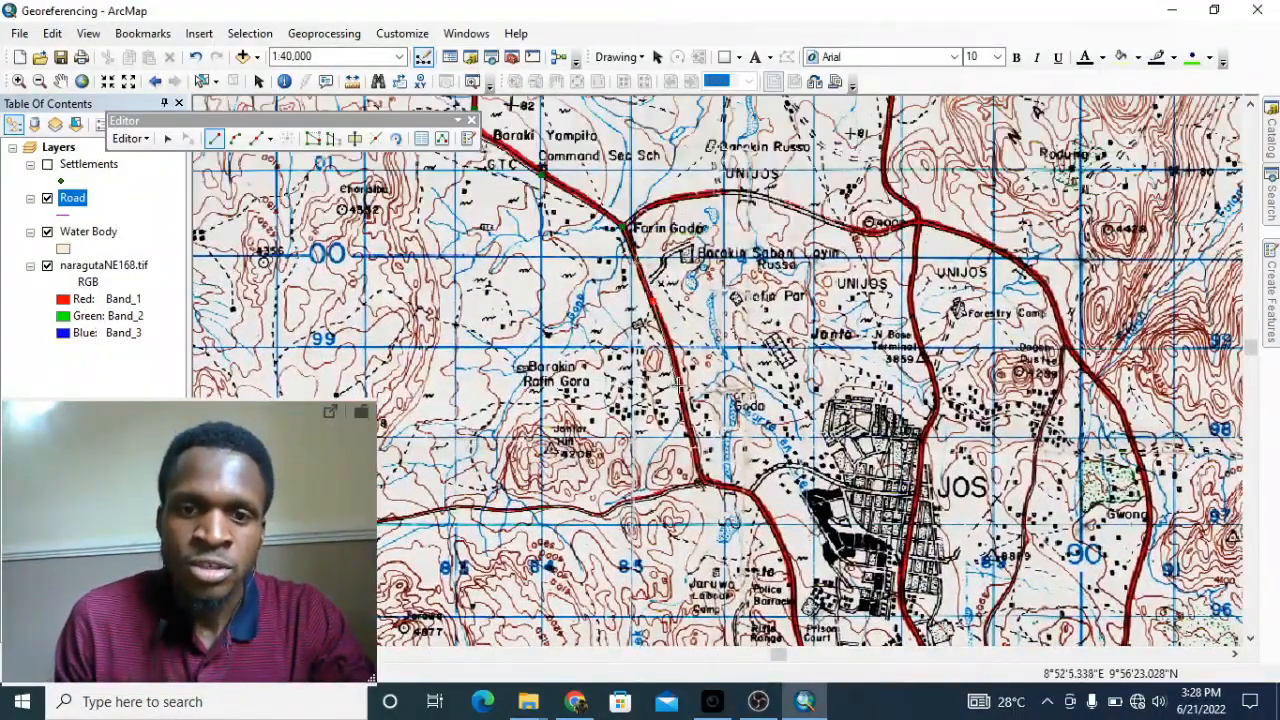
pyautogui.click(680, 383)
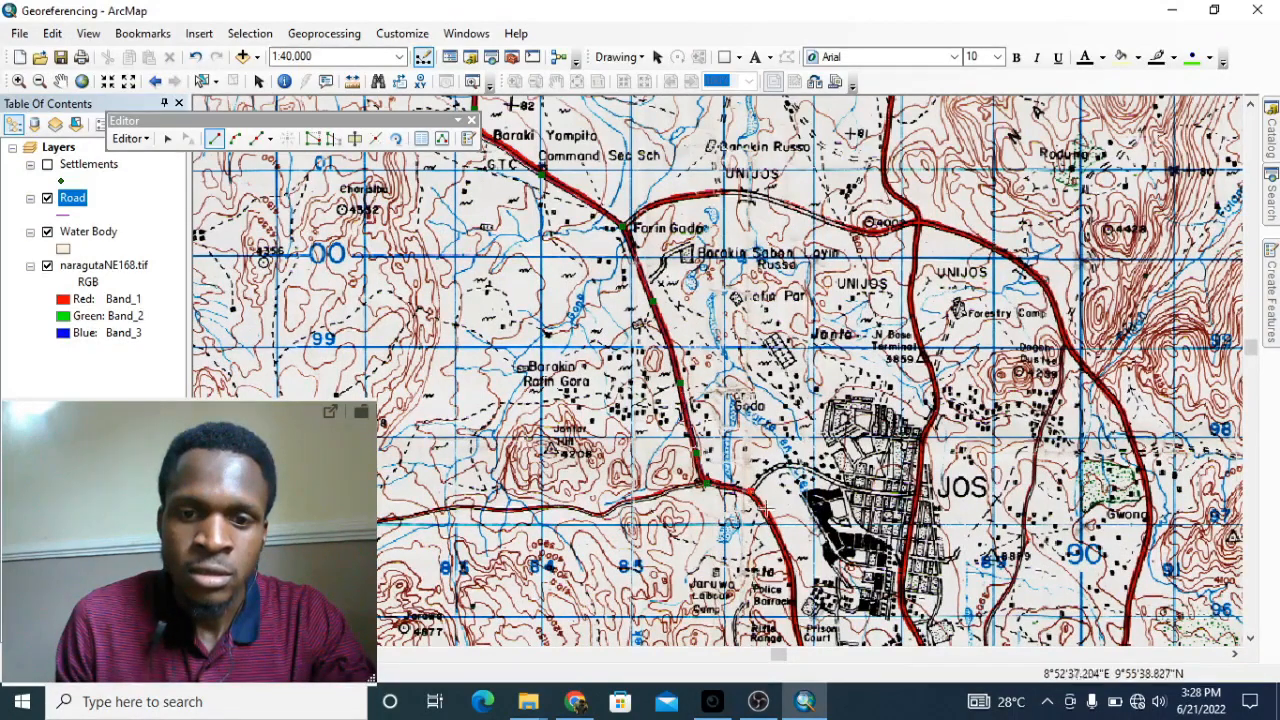
pyautogui.moveTo(784, 510); pyautogui.dragTo(632, 250)
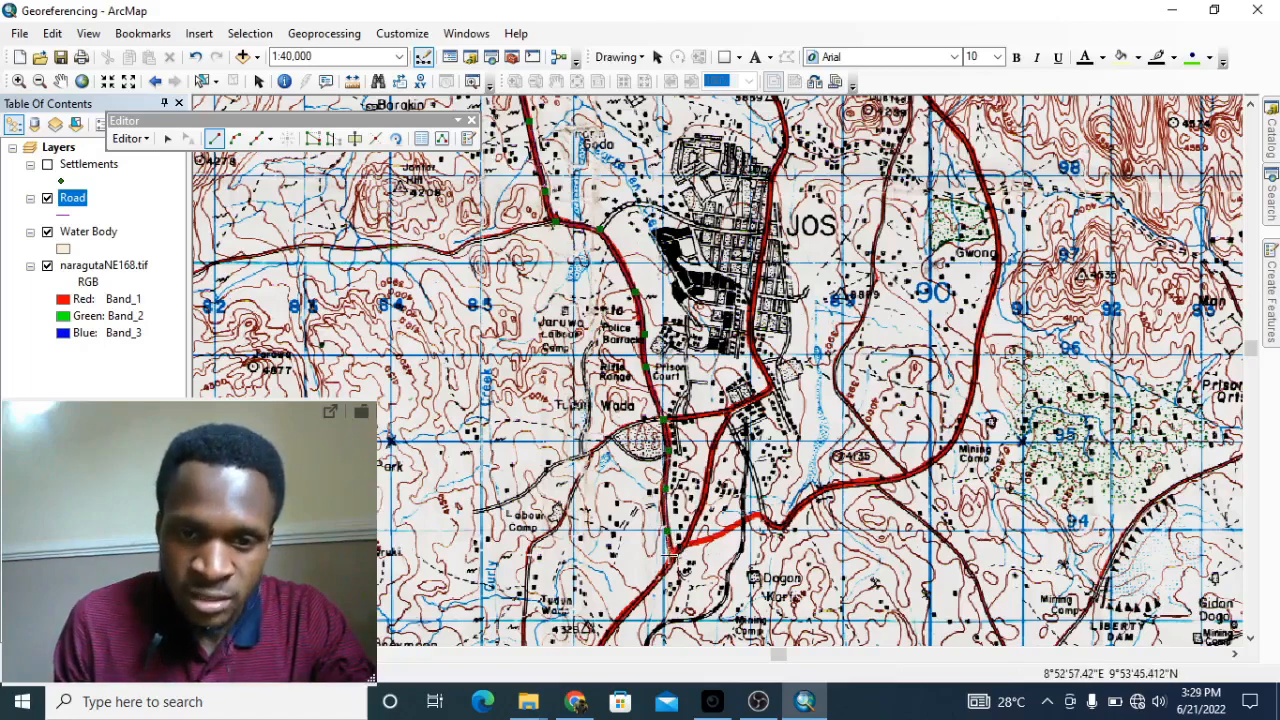
# Step: Continue the main road line from the junction south of Jos, past Anglo Jos, southward to the side-road junction near Barakin Akawo
pyautogui.moveTo(676, 558)
pyautogui.mouseDown()
pyautogui.moveTo(706, 442)
pyautogui.moveTo(861, 156)
pyautogui.mouseUp()
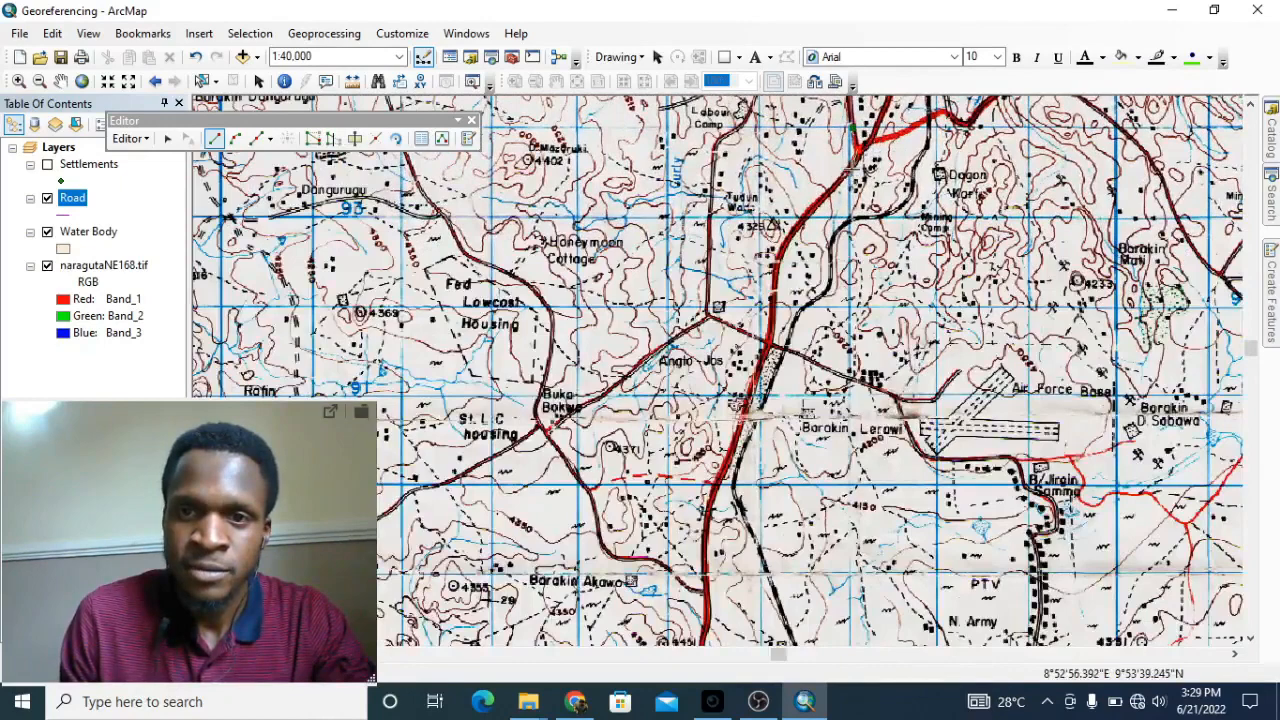
pyautogui.click(811, 213)
pyautogui.click(780, 254)
pyautogui.click(770, 335)
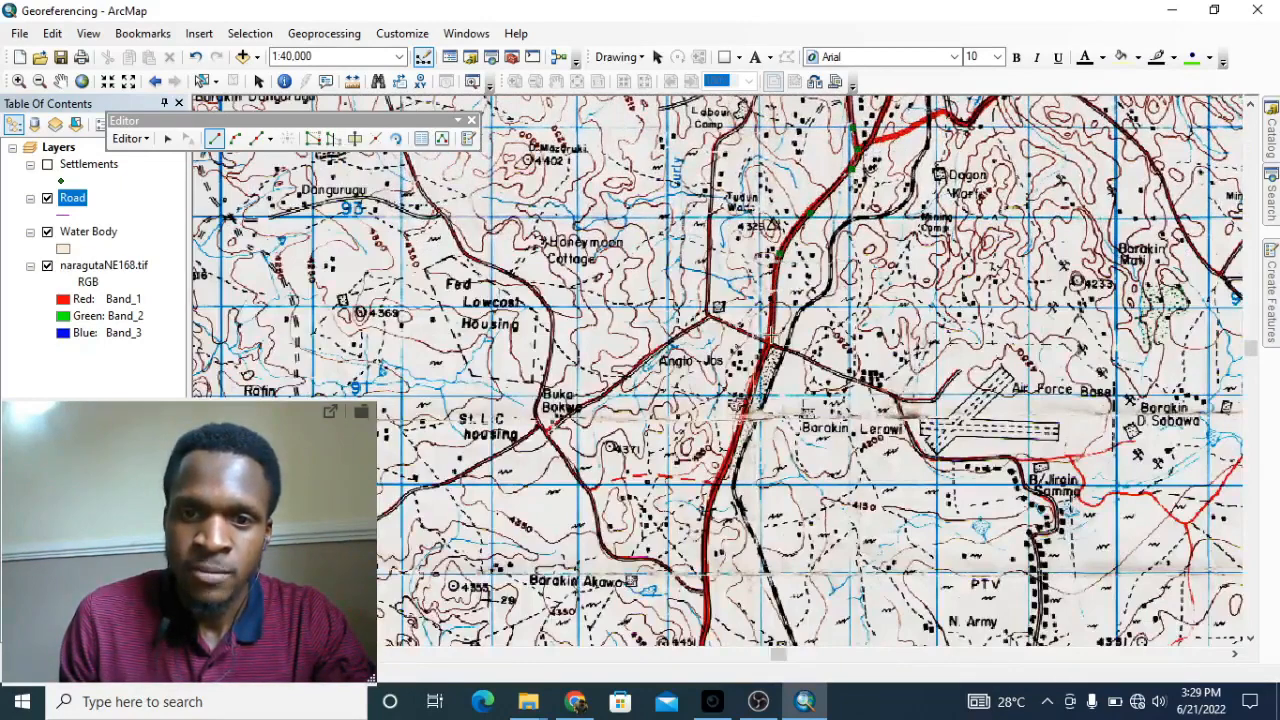
pyautogui.click(751, 389)
pyautogui.click(727, 461)
pyautogui.click(708, 515)
pyautogui.click(705, 580)
pyautogui.click(707, 590)
# Step: Extend the main road line southward from Barakin Akawo, past the Danbagami turn-off, towards Sabon Baraki
pyautogui.moveTo(738, 636); pyautogui.dragTo(729, 238)
pyautogui.click(701, 220)
pyautogui.click(691, 252)
pyautogui.click(694, 283)
pyautogui.click(687, 318)
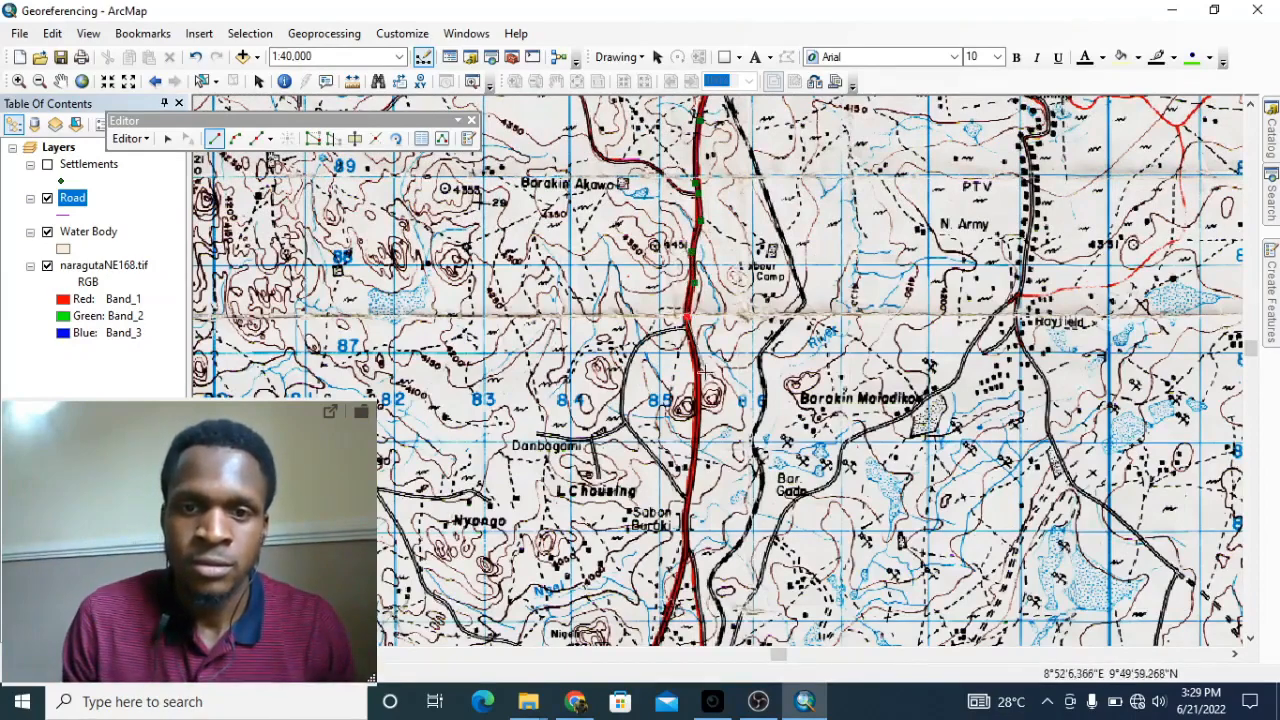
pyautogui.click(697, 370)
pyautogui.click(692, 469)
# Step: Trace the main road past Bukuru and the NDA Camp to the map's southern edge, and finish the sketch
pyautogui.moveTo(702, 527); pyautogui.dragTo(922, 130)
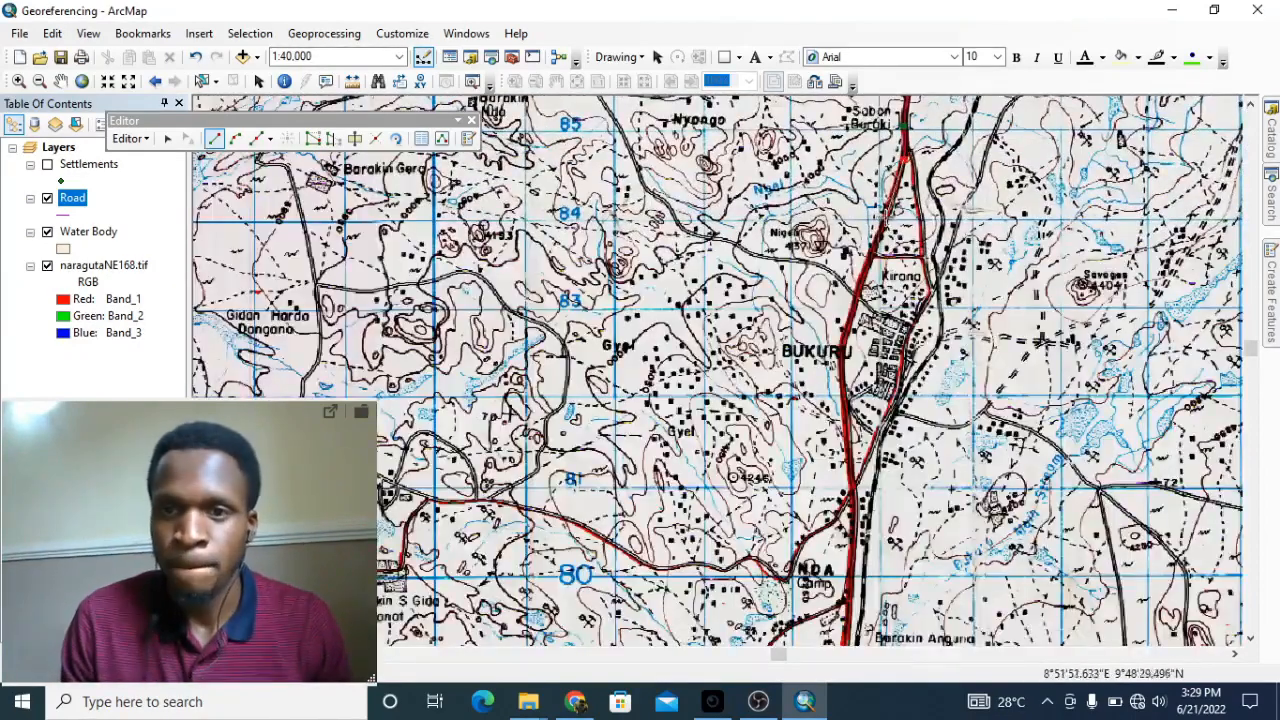
pyautogui.moveTo(852, 483); pyautogui.dragTo(856, 140)
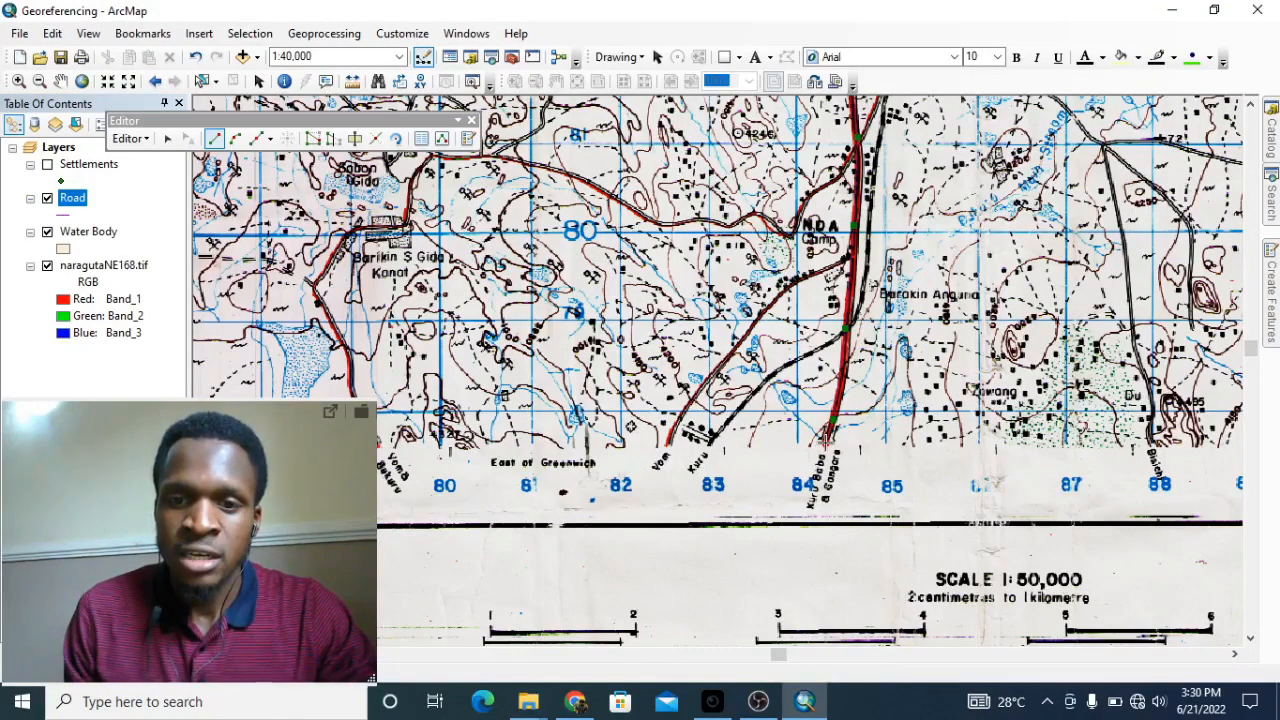
pyautogui.rightClick(826, 440)
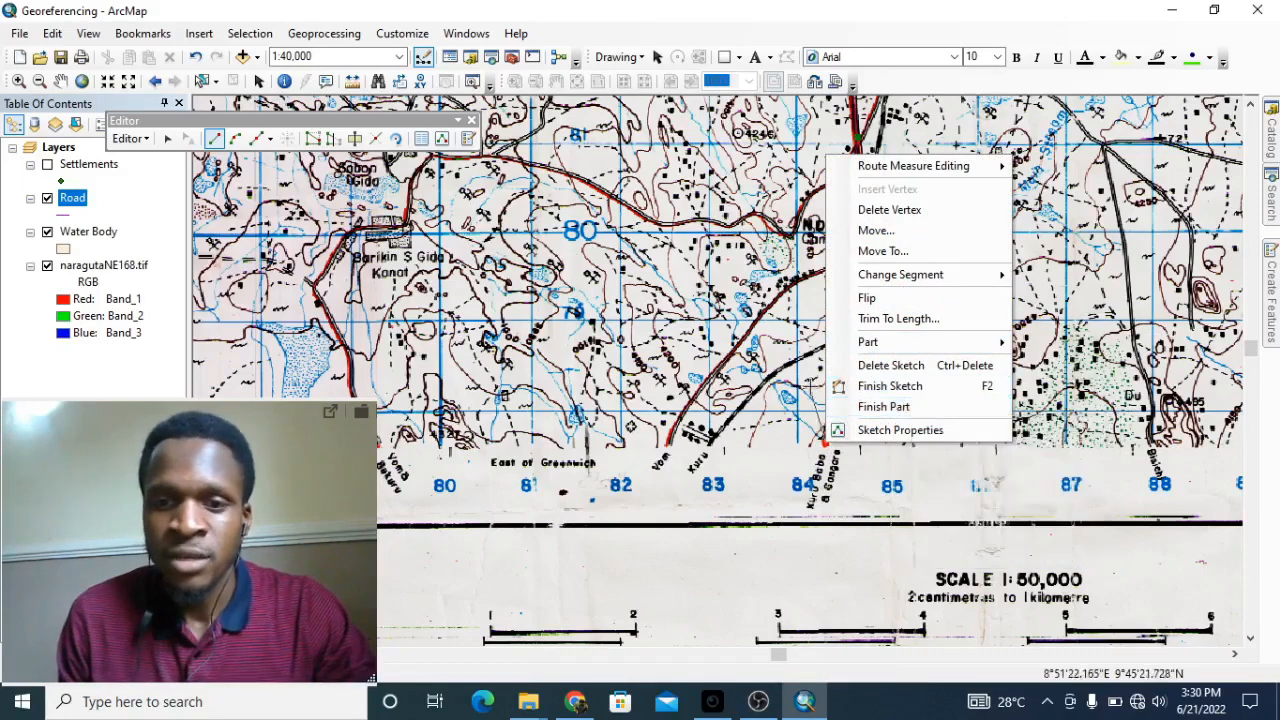
pyautogui.click(890, 386)
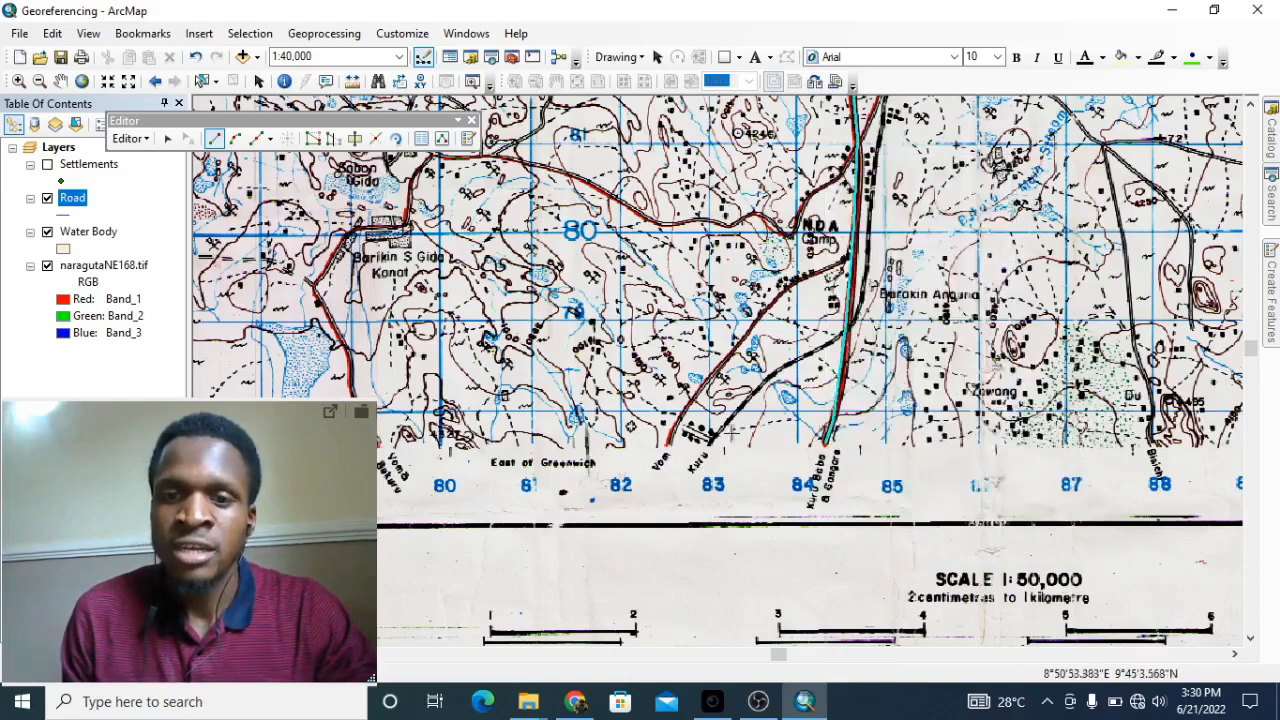
# Step: Start a road line at Toro on the northern edge and trace it south past Naraguta Hausawa and UNIJOS to N Base Terminal
pyautogui.scroll(-2, 718, 360)
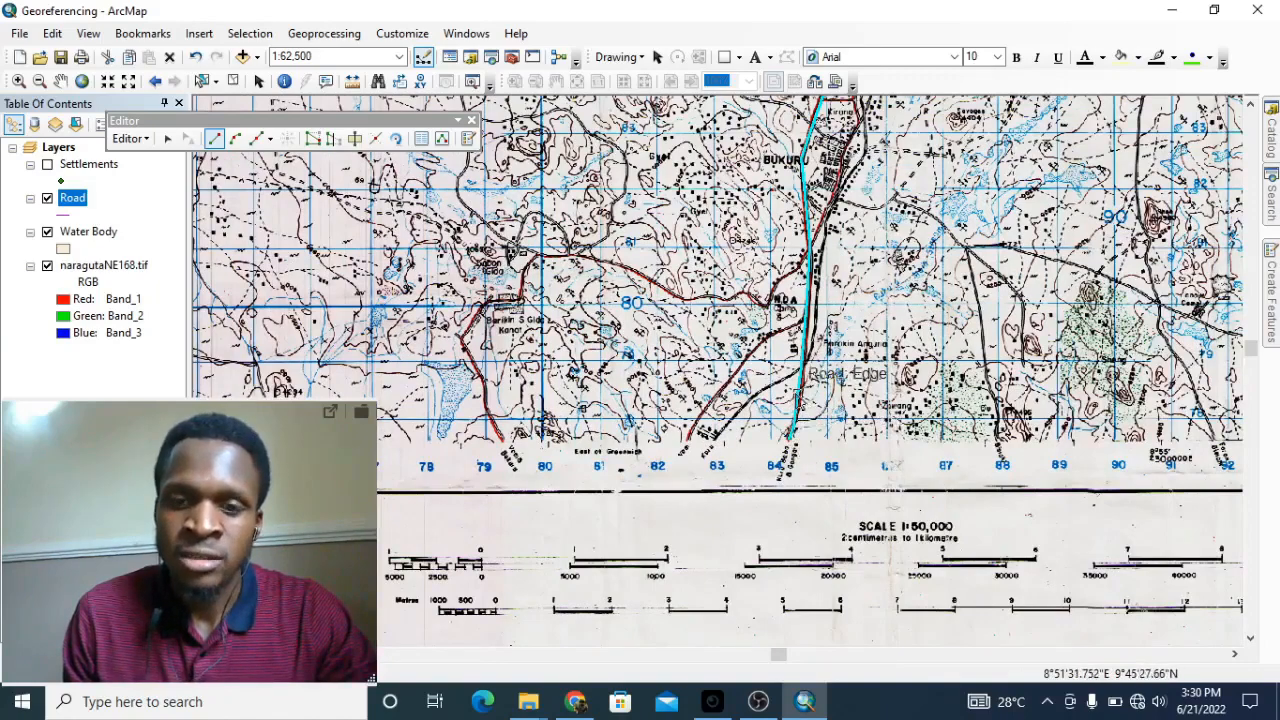
pyautogui.moveTo(822, 267); pyautogui.dragTo(839, 531)
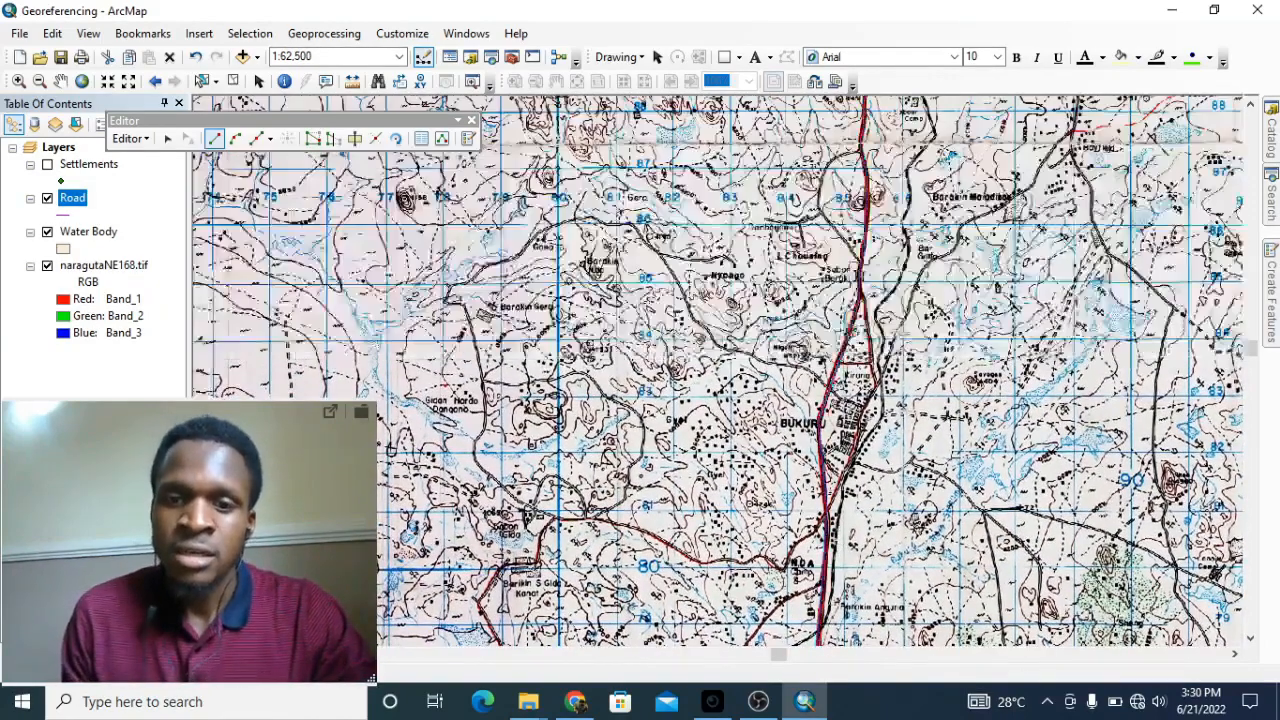
pyautogui.moveTo(901, 196); pyautogui.dragTo(881, 591)
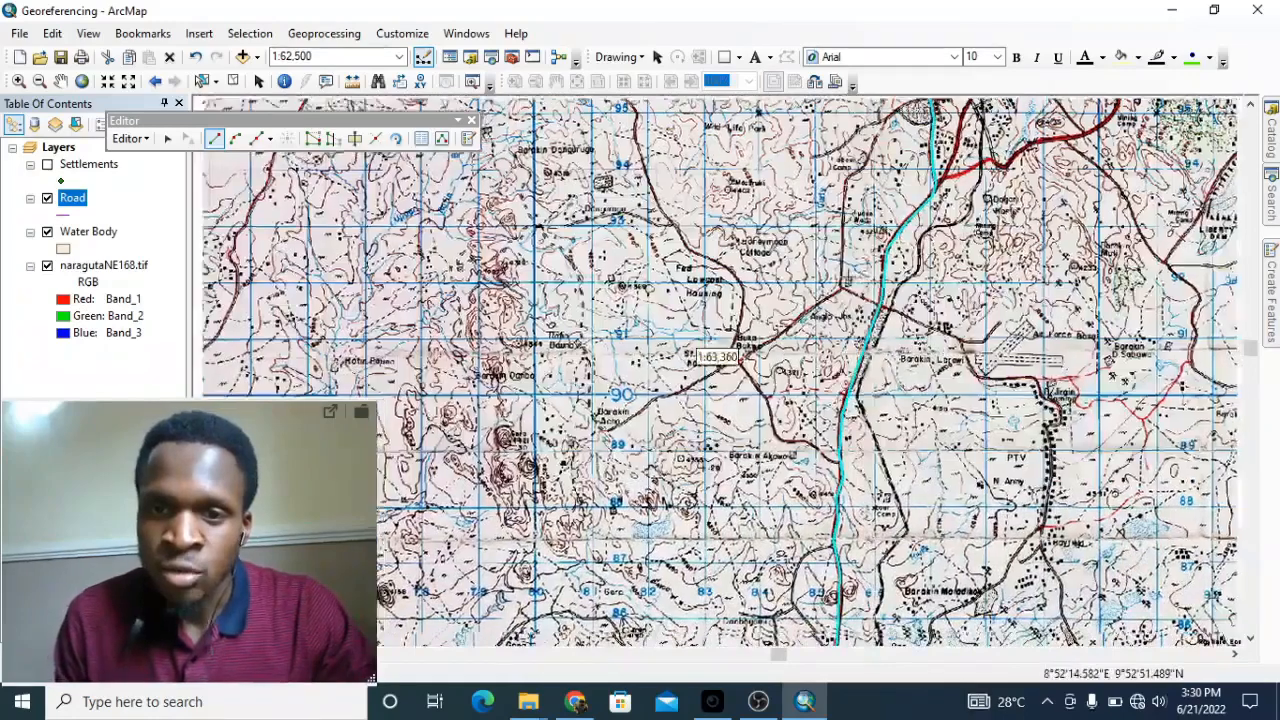
pyautogui.scroll(1, 846, 279)
pyautogui.scroll(1, 814, 239)
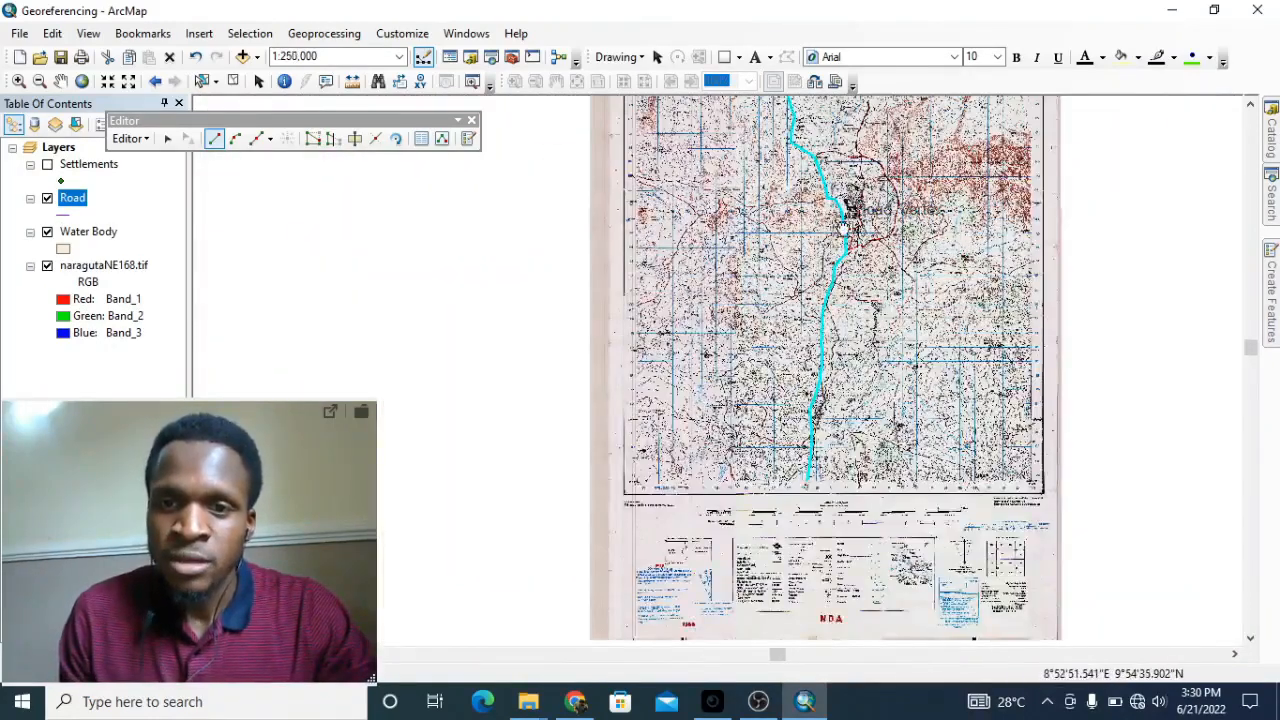
pyautogui.moveTo(848, 231); pyautogui.dragTo(823, 338)
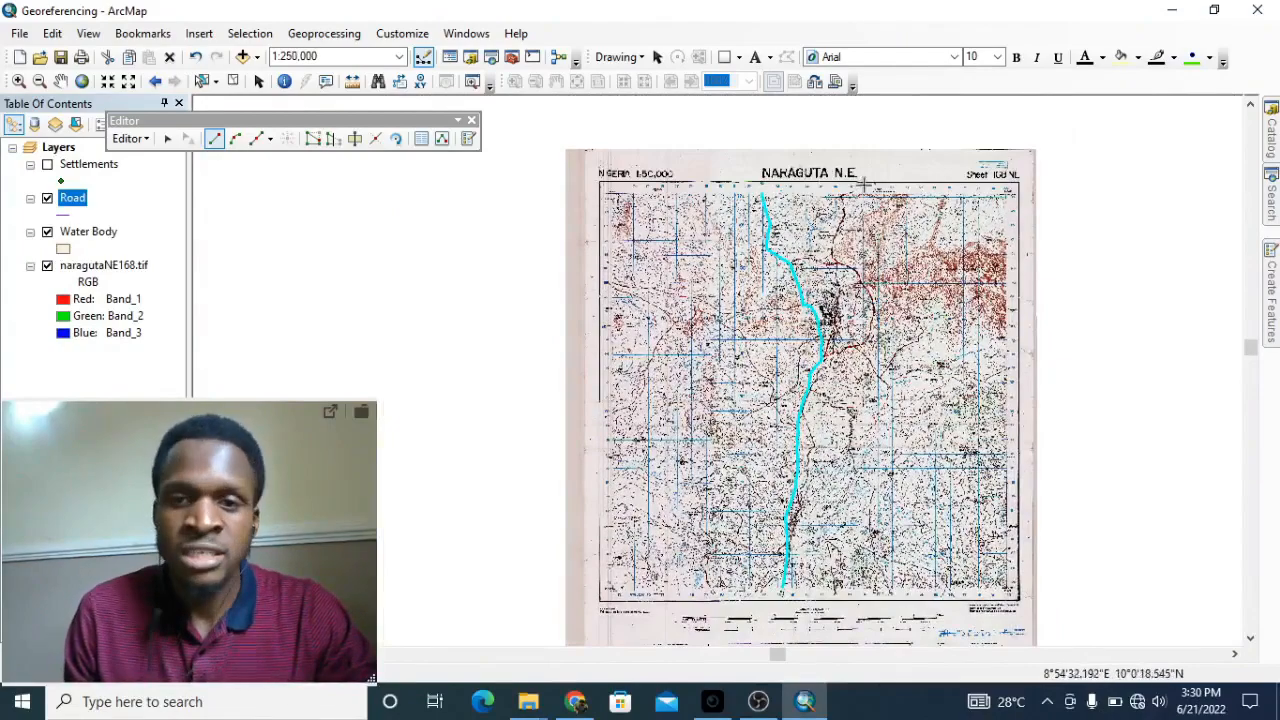
pyautogui.scroll(3, 862, 183)
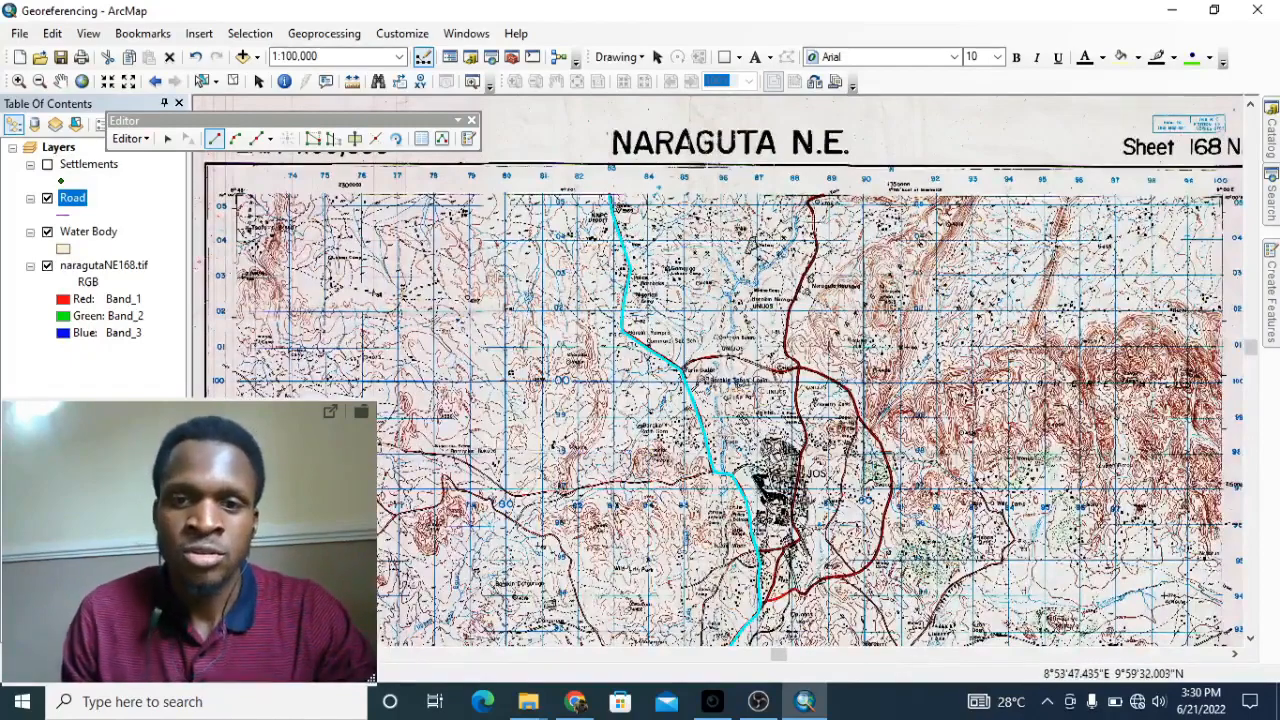
pyautogui.scroll(2, 815, 203)
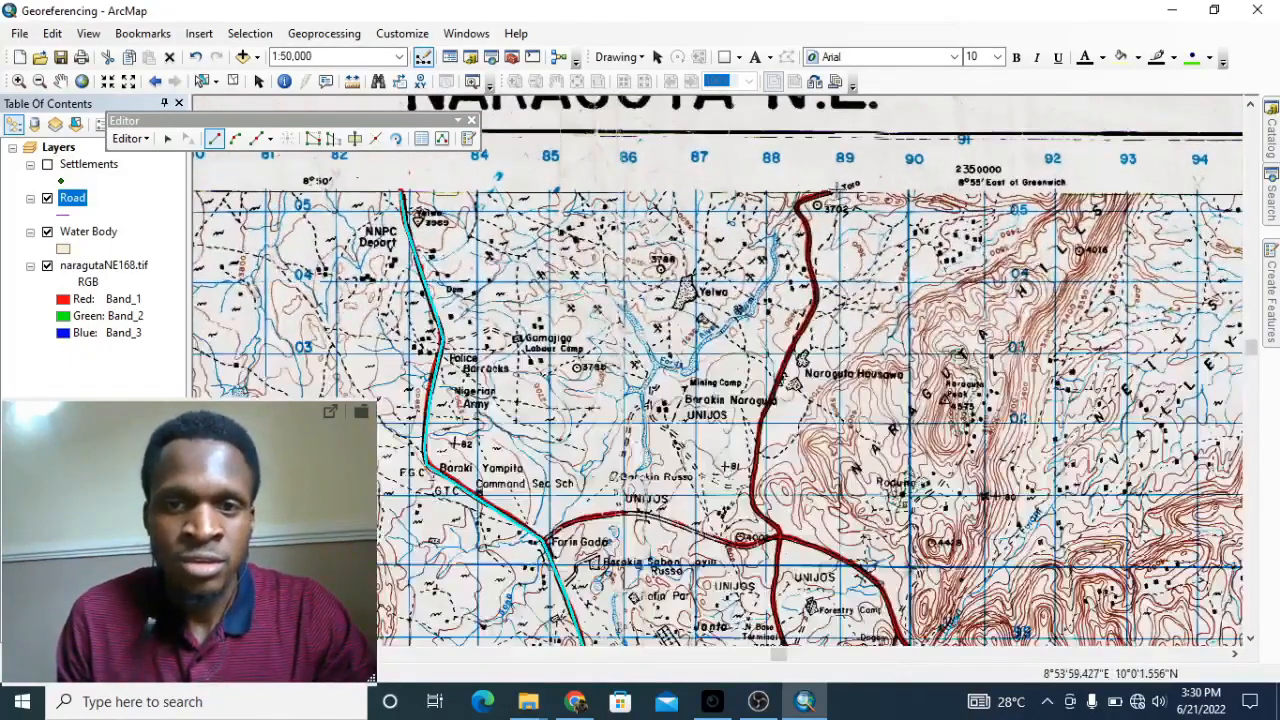
pyautogui.scroll(1, 831, 193)
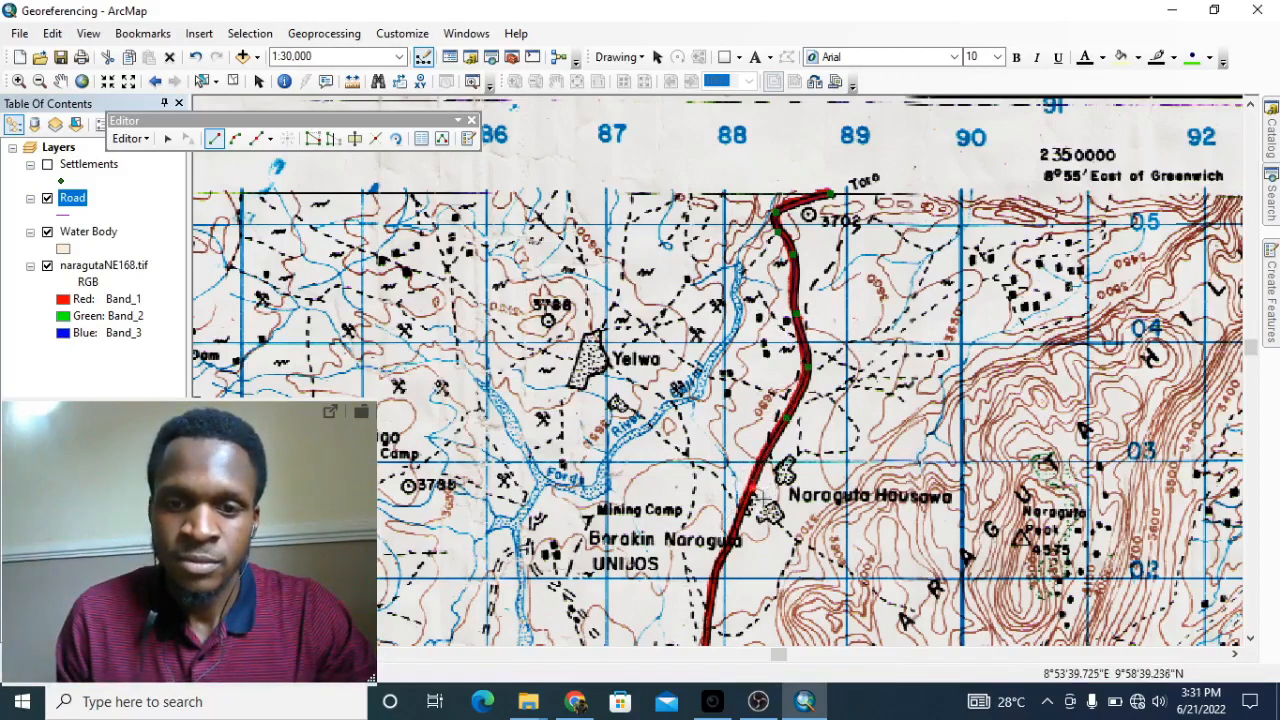
pyautogui.moveTo(706, 641); pyautogui.dragTo(827, 157)
pyautogui.click(825, 226)
pyautogui.click(854, 377)
pyautogui.click(868, 446)
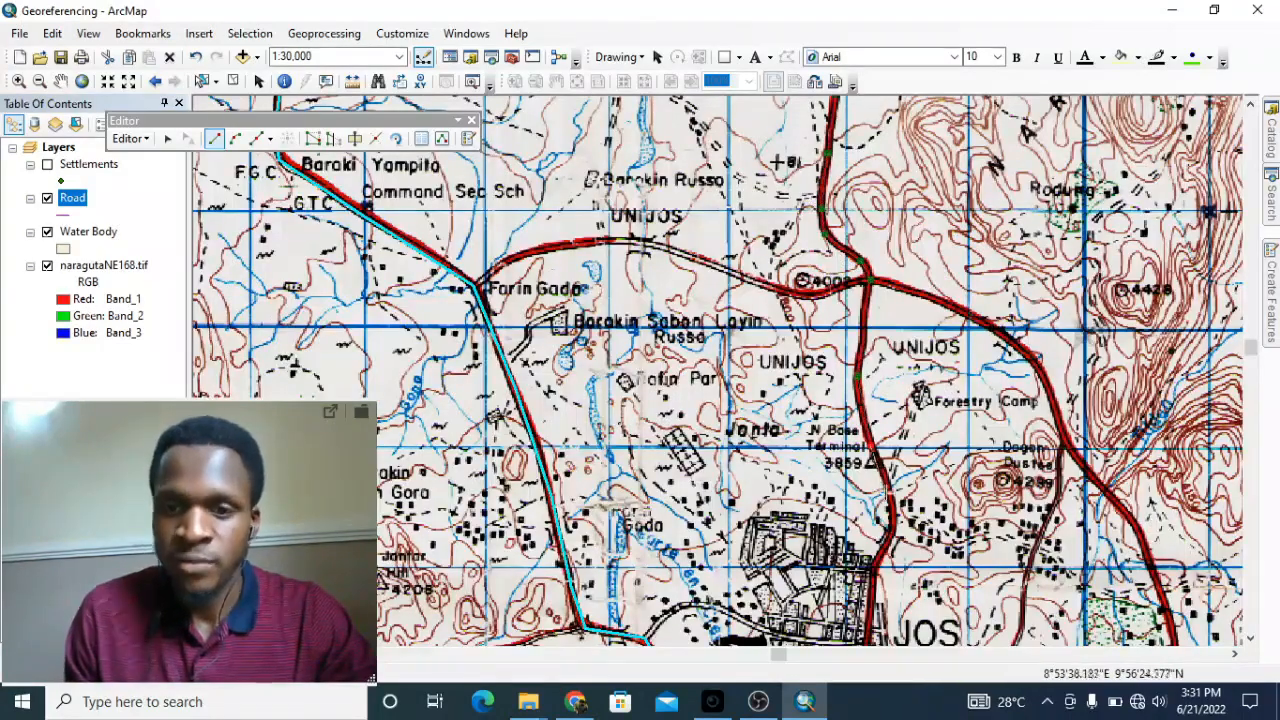
pyautogui.click(886, 490)
# Step: Continue the Toro road line southward through Jos to the main road junction south of the town, and finish it
pyautogui.moveTo(888, 523); pyautogui.dragTo(845, 293)
pyautogui.click(829, 337)
pyautogui.click(815, 422)
pyautogui.click(803, 498)
pyautogui.click(798, 553)
pyautogui.click(825, 615)
pyautogui.moveTo(845, 620); pyautogui.dragTo(999, 228)
pyautogui.click(931, 261)
pyautogui.click(891, 376)
pyautogui.click(866, 436)
pyautogui.doubleClick(850, 447)
# Step: Start a new road line at the junction south of Jos and trace it eastward past Dogon Karfe towards Mining Camp
pyautogui.click(865, 436)
pyautogui.click(912, 427)
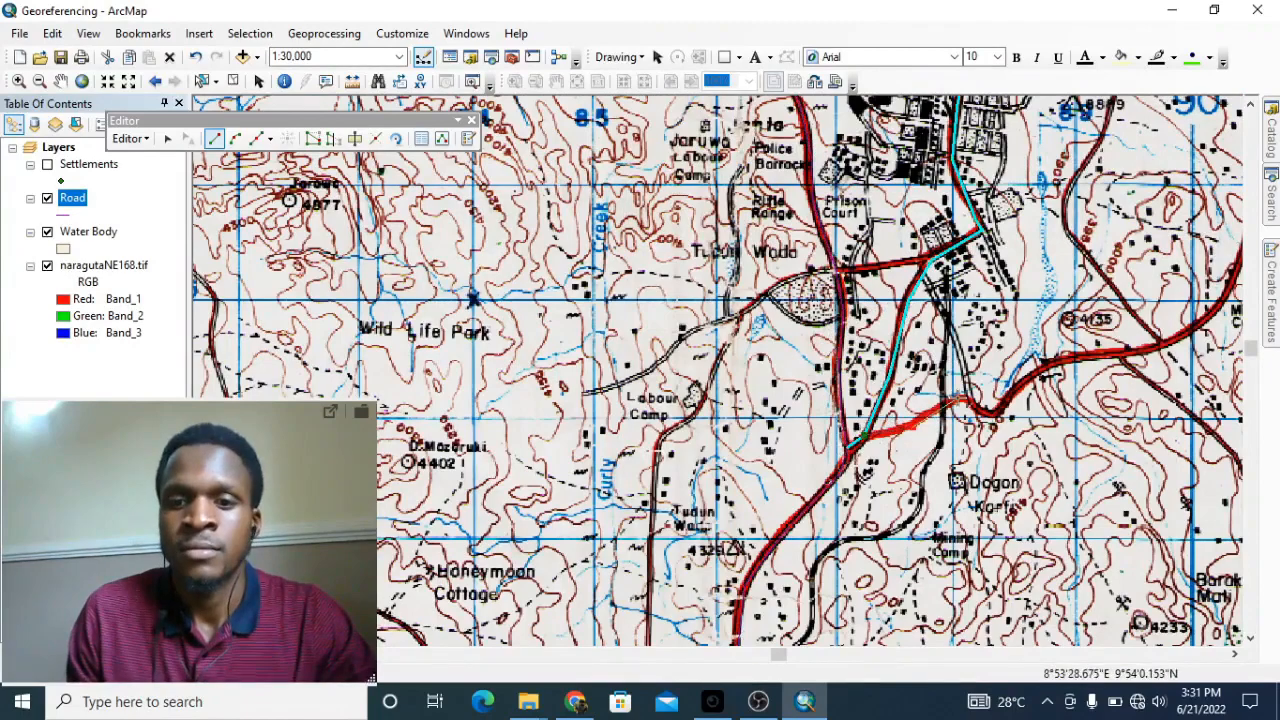
pyautogui.click(961, 398)
pyautogui.click(993, 413)
pyautogui.click(1042, 367)
pyautogui.click(1178, 341)
pyautogui.click(1224, 307)
# Step: Continue the ring road line northward from Mining Camp past Gwong
pyautogui.moveTo(1227, 285); pyautogui.dragTo(724, 512)
pyautogui.click(740, 480)
pyautogui.click(754, 392)
pyautogui.click(780, 302)
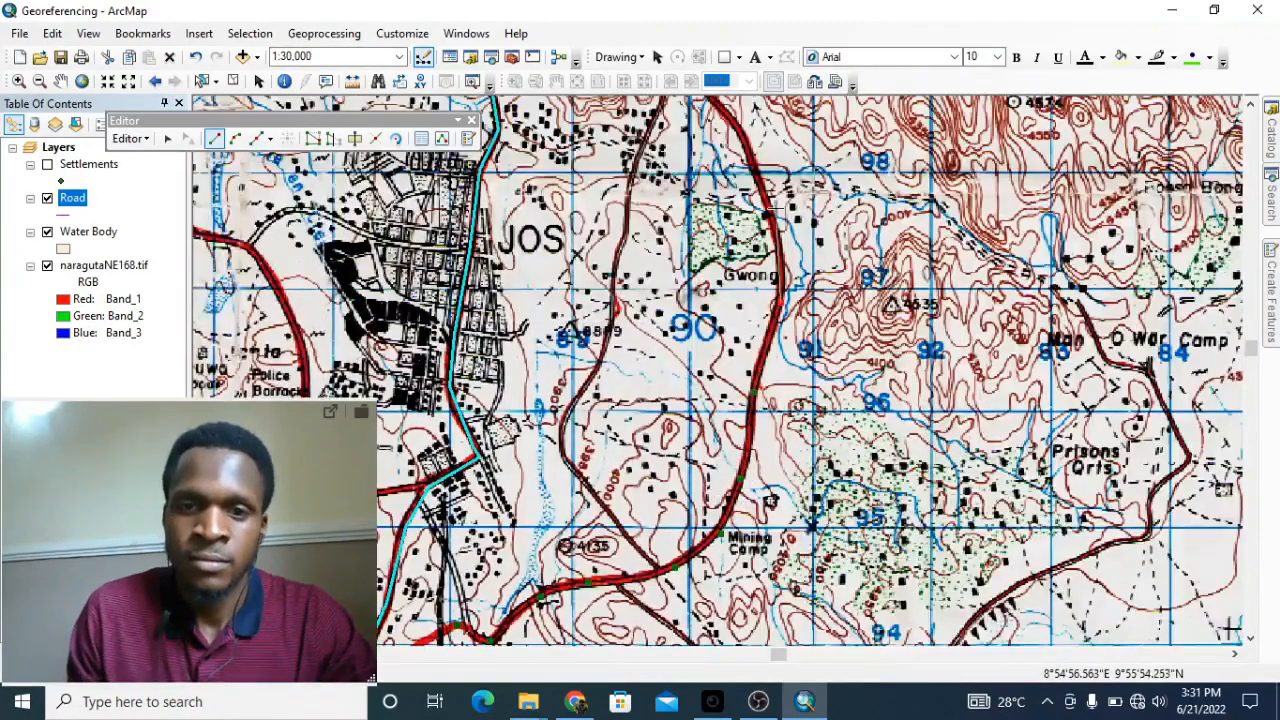
pyautogui.click(779, 233)
pyautogui.click(739, 126)
# Step: Trace the ring road northwest past Forestry Camp and UNIJOS to the Farin Gada junction, and finish the line
pyautogui.moveTo(721, 107); pyautogui.dragTo(983, 541)
pyautogui.click(935, 484)
pyautogui.click(904, 398)
pyautogui.click(828, 348)
pyautogui.click(737, 319)
pyautogui.click(683, 336)
pyautogui.click(564, 297)
pyautogui.click(487, 280)
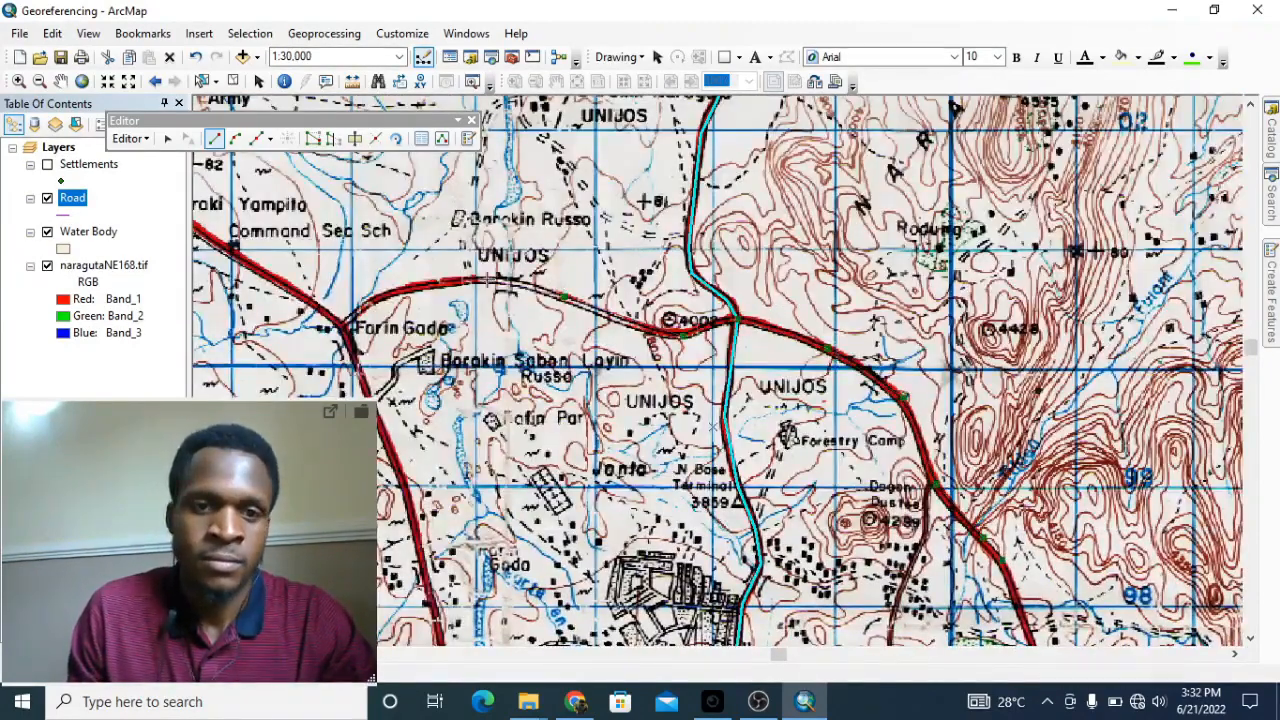
pyautogui.moveTo(341, 324); pyautogui.dragTo(756, 283)
# Step: Digitize the inner road east of Jos from the ring road near Mining Camp north to the ring road beyond Gwong
pyautogui.scroll(-5, 756, 283)
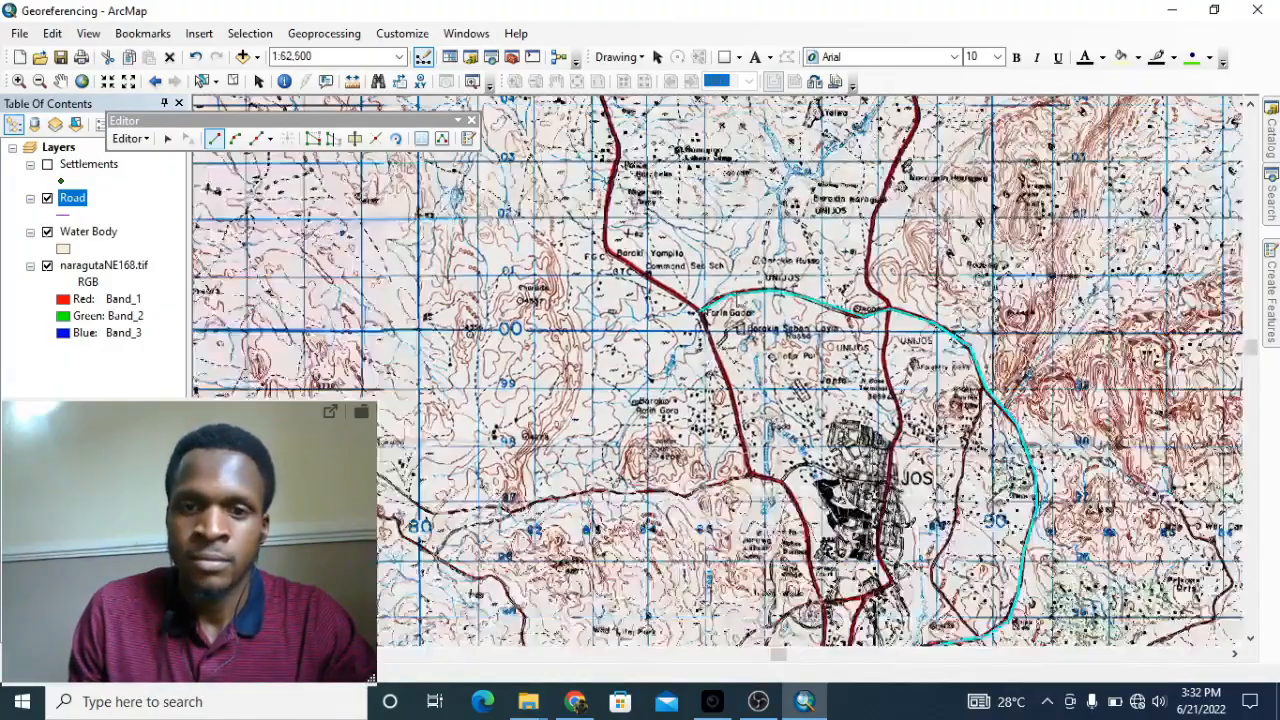
pyautogui.scroll(6, 800, 255)
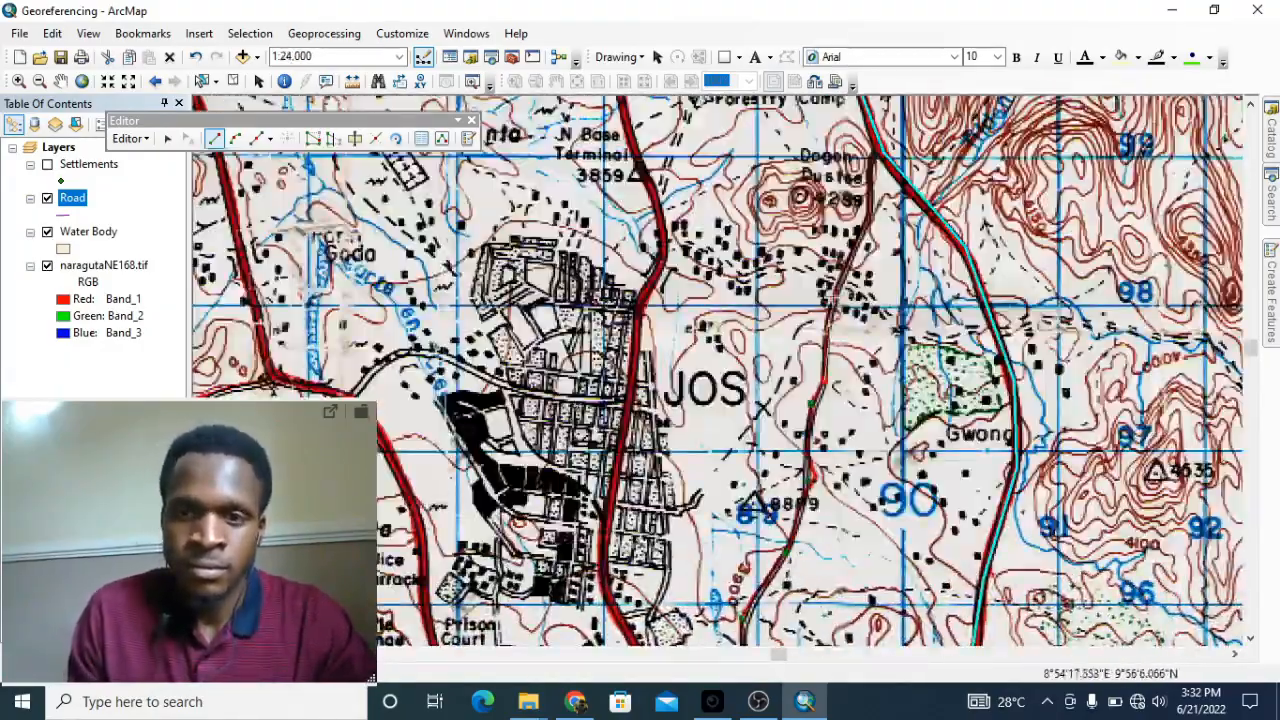
# Step: Start a road line at the main road junction northwest of Jos and trace it westward past Jantar Hill
pyautogui.scroll(-4, 808, 478)
pyautogui.scroll(4, 800, 130)
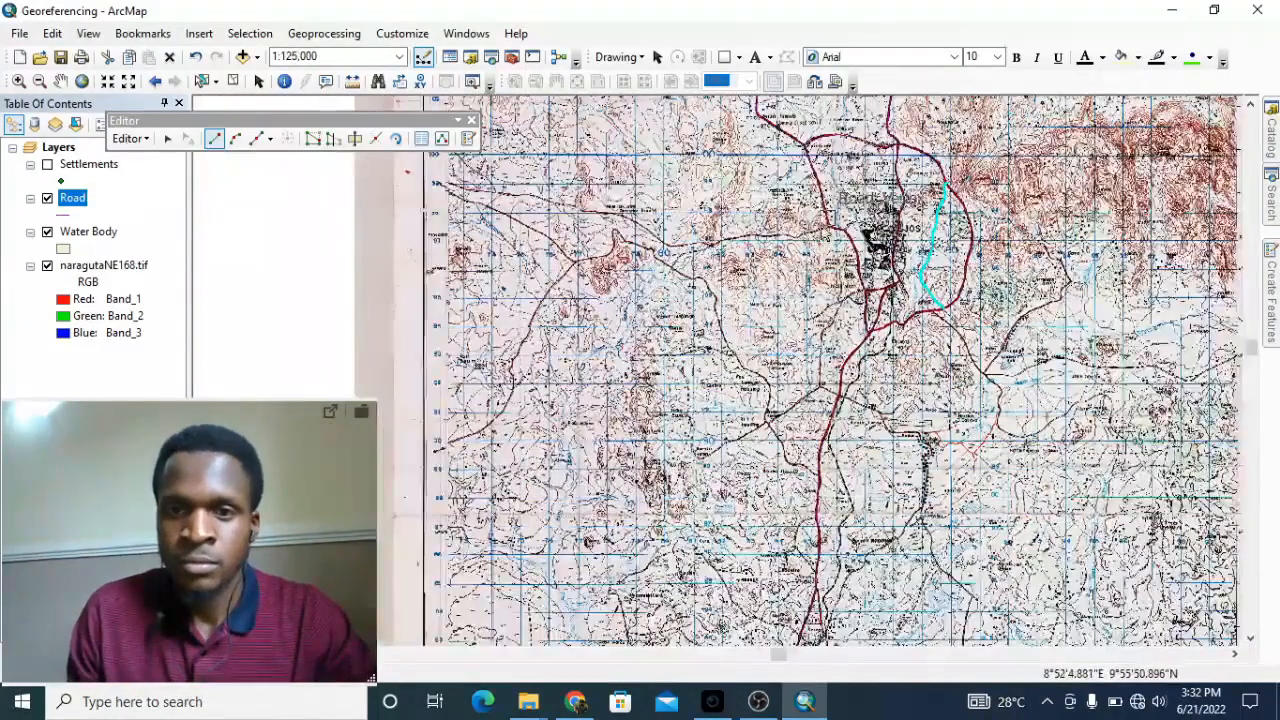
pyautogui.click(444, 267)
pyautogui.click(376, 264)
pyautogui.click(301, 269)
pyautogui.click(231, 282)
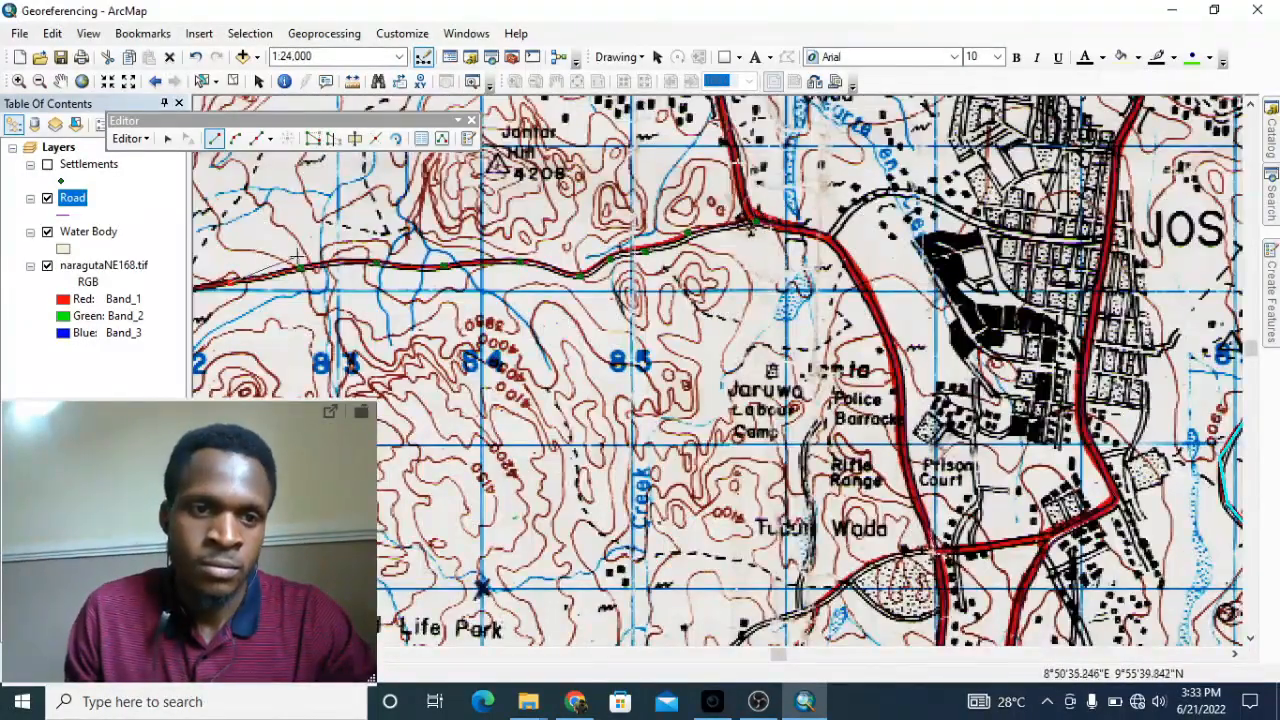
# Step: Continue the western road line past the side-road junction and Nigerian Army Barracks Rukuba
pyautogui.moveTo(234, 280); pyautogui.dragTo(917, 248)
pyautogui.click(865, 260)
pyautogui.click(631, 288)
pyautogui.click(524, 234)
pyautogui.click(456, 181)
pyautogui.moveTo(396, 153); pyautogui.dragTo(776, 278)
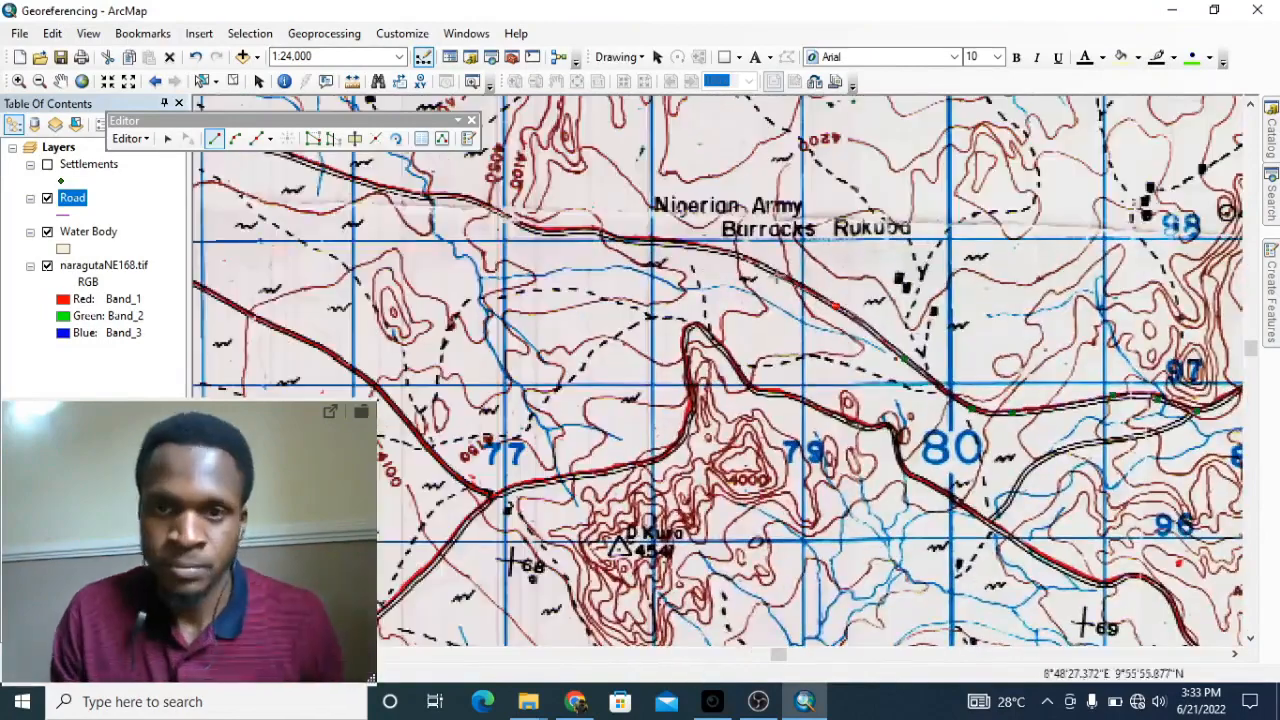
pyautogui.click(603, 235)
pyautogui.click(543, 231)
# Step: Trace the road from the Rukuba barracks to the map's western edge near Bassa, and finish the line
pyautogui.scroll(1, 566, 206)
pyautogui.moveTo(566, 206); pyautogui.dragTo(1095, 432)
pyautogui.click(995, 434)
pyautogui.click(969, 422)
pyautogui.click(908, 420)
pyautogui.click(809, 392)
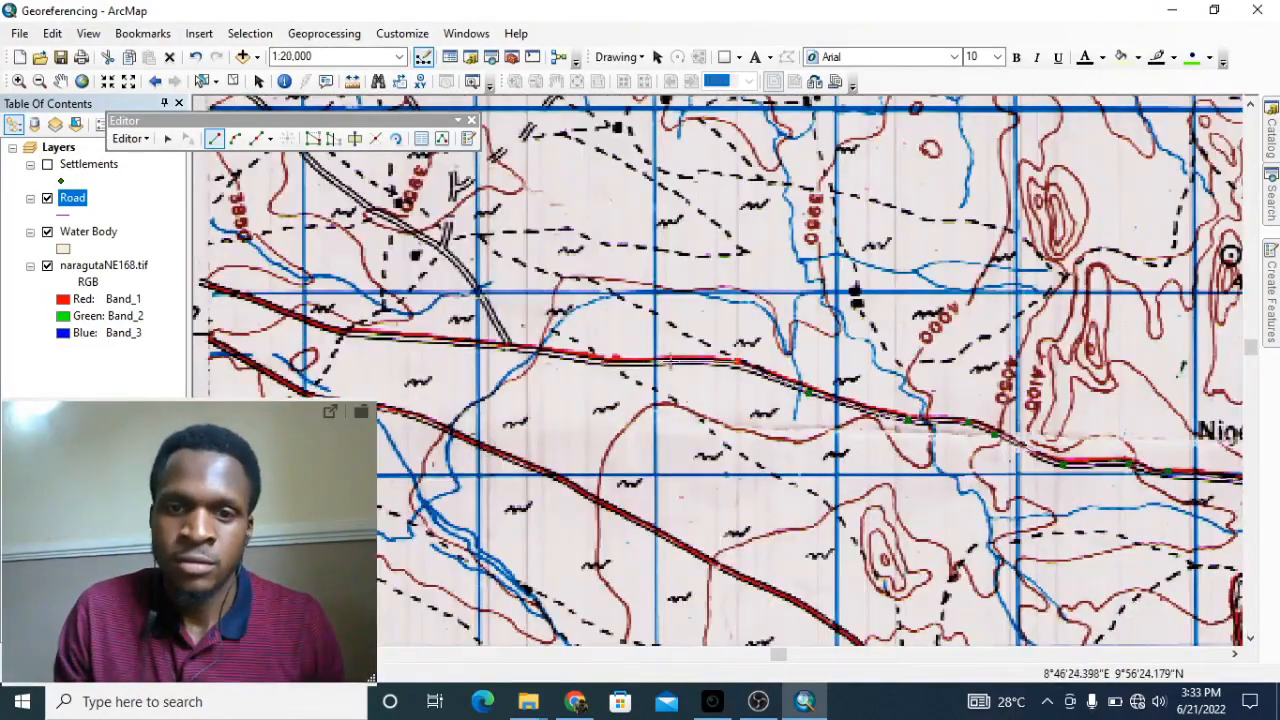
pyautogui.click(343, 332)
pyautogui.moveTo(344, 302); pyautogui.dragTo(947, 417)
pyautogui.doubleClick(807, 398)
# Step: Digitize the lower Bassa road from the map's western edge southeast to the road junction west of D Kura
pyautogui.click(806, 450)
pyautogui.moveTo(828, 462); pyautogui.dragTo(377, 242)
pyautogui.click(424, 268)
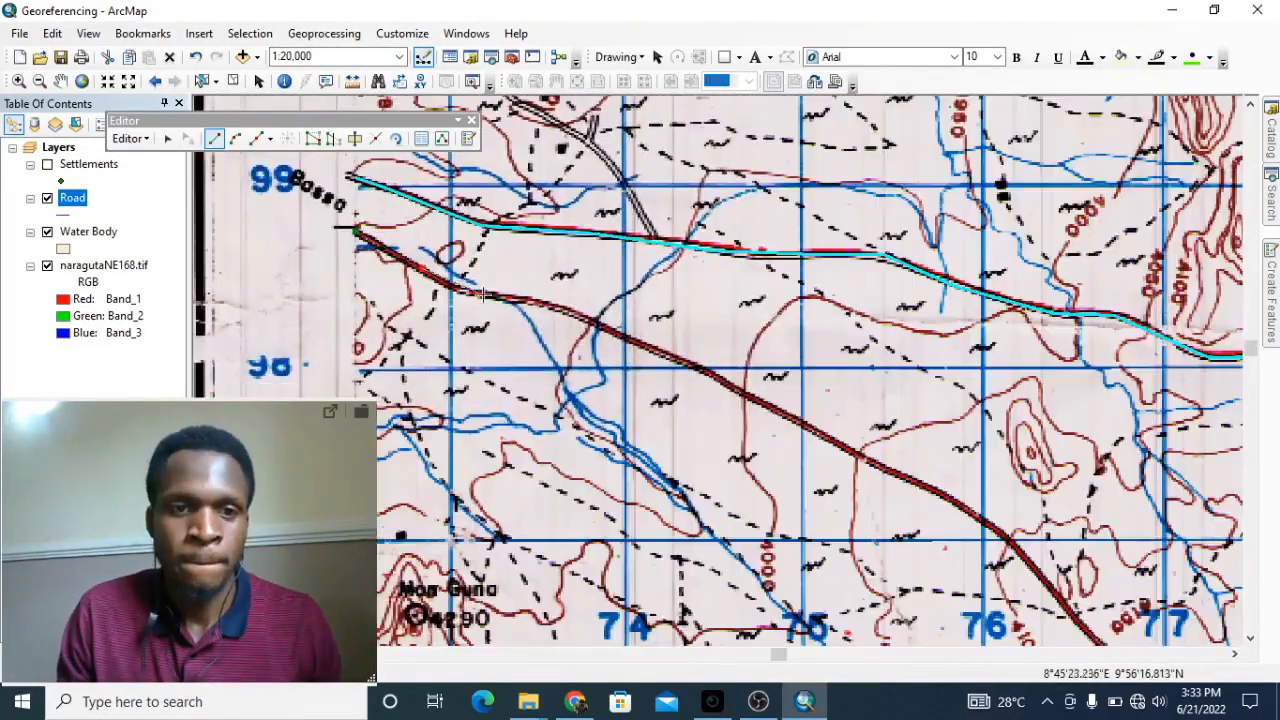
pyautogui.moveTo(1005, 535); pyautogui.dragTo(517, 153)
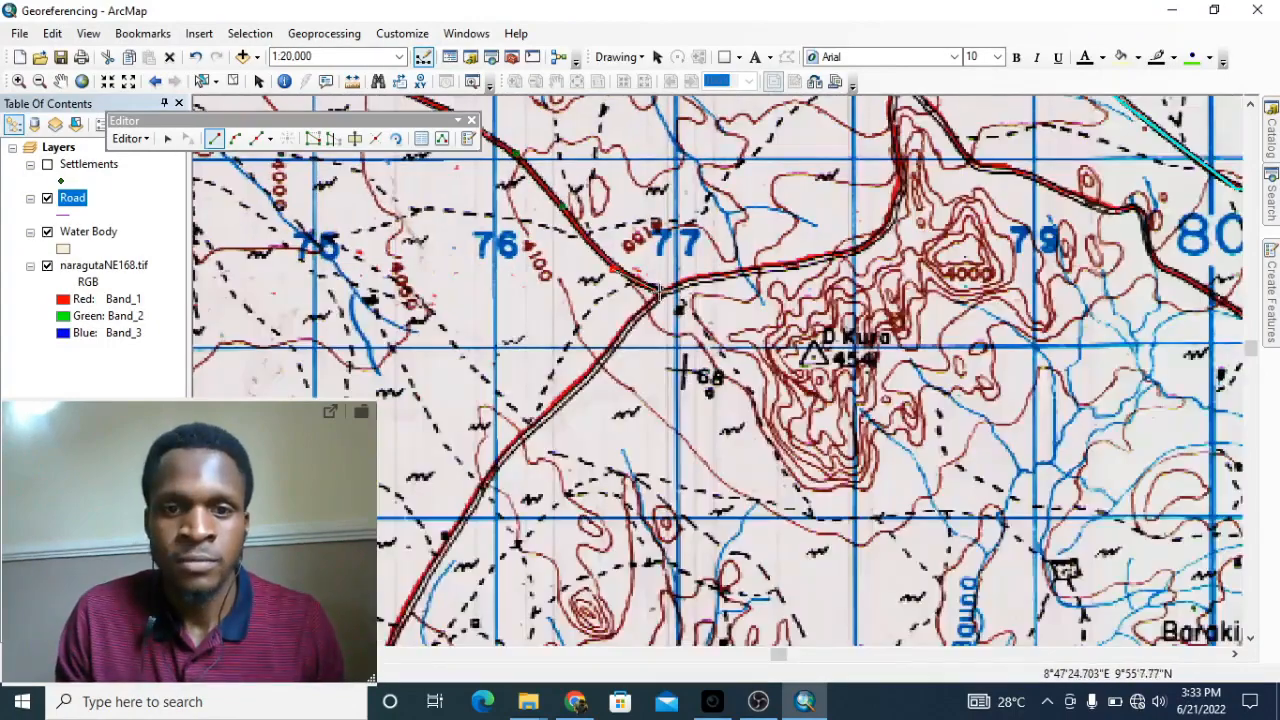
# Step: Start a road line at Miango on the western edge and trace it northeast to grid line 92
pyautogui.scroll(-3, 846, 287)
pyautogui.moveTo(661, 528); pyautogui.dragTo(667, 262)
pyautogui.scroll(2, 555, 378)
pyautogui.click(543, 380)
pyautogui.click(749, 263)
pyautogui.click(786, 211)
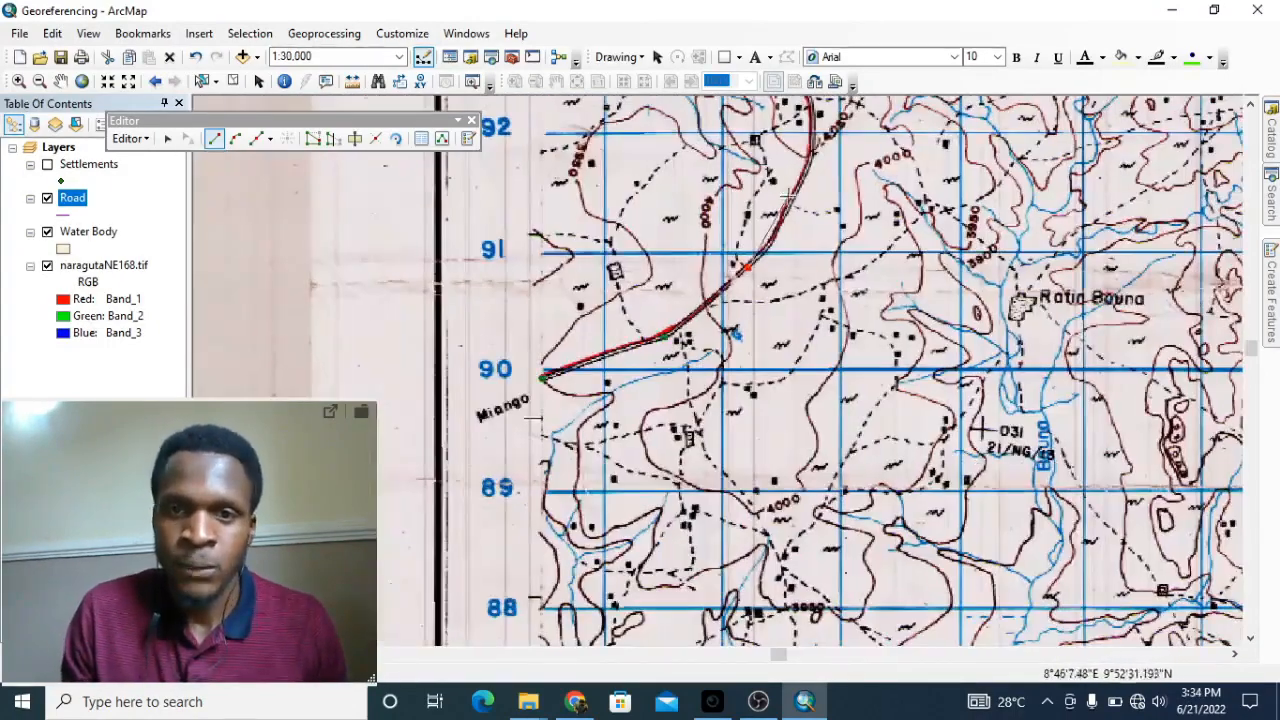
pyautogui.click(812, 143)
# Step: Continue the Miango road line northward past Kaffi Gana and beyond grid line 94
pyautogui.moveTo(806, 134); pyautogui.dragTo(712, 451)
pyautogui.click(715, 408)
pyautogui.click(738, 325)
pyautogui.click(785, 227)
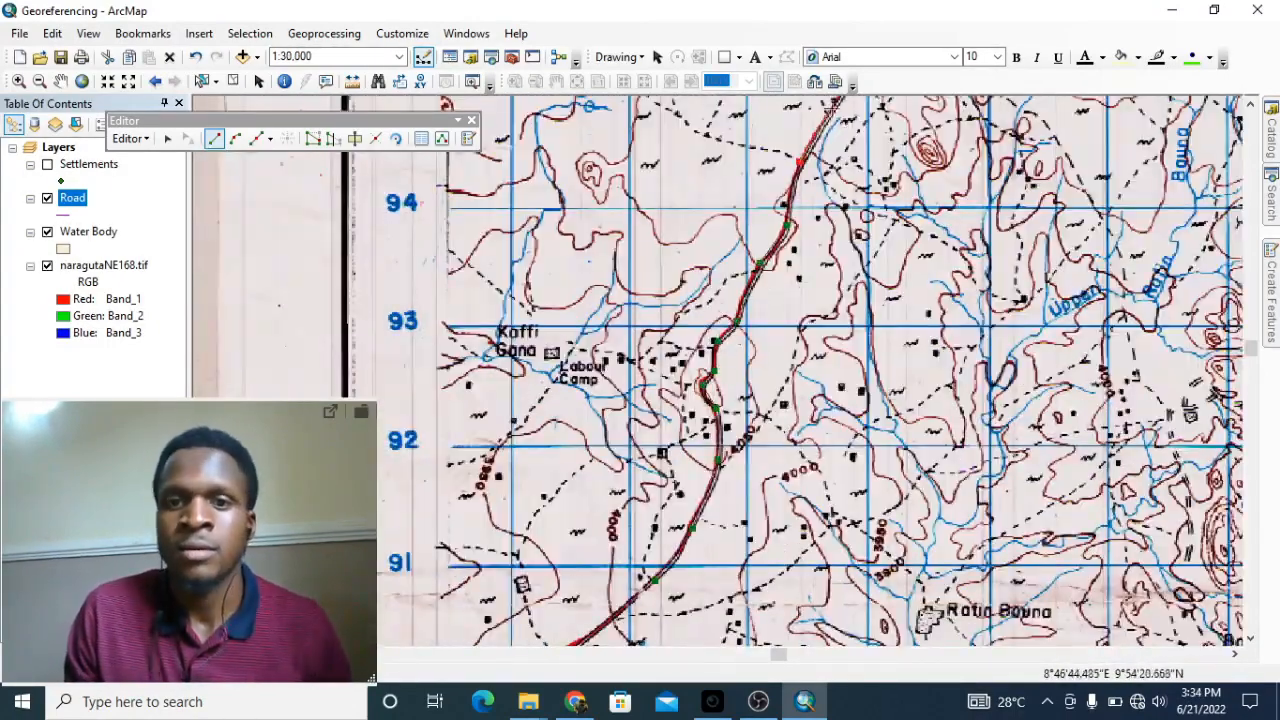
pyautogui.click(836, 104)
# Step: Trace the Miango road through the junction west of D Kura and around the hill, then southeast towards Barakin Dangurugu
pyautogui.moveTo(838, 106); pyautogui.dragTo(654, 479)
pyautogui.click(690, 419)
pyautogui.click(792, 312)
pyautogui.click(935, 281)
pyautogui.click(954, 238)
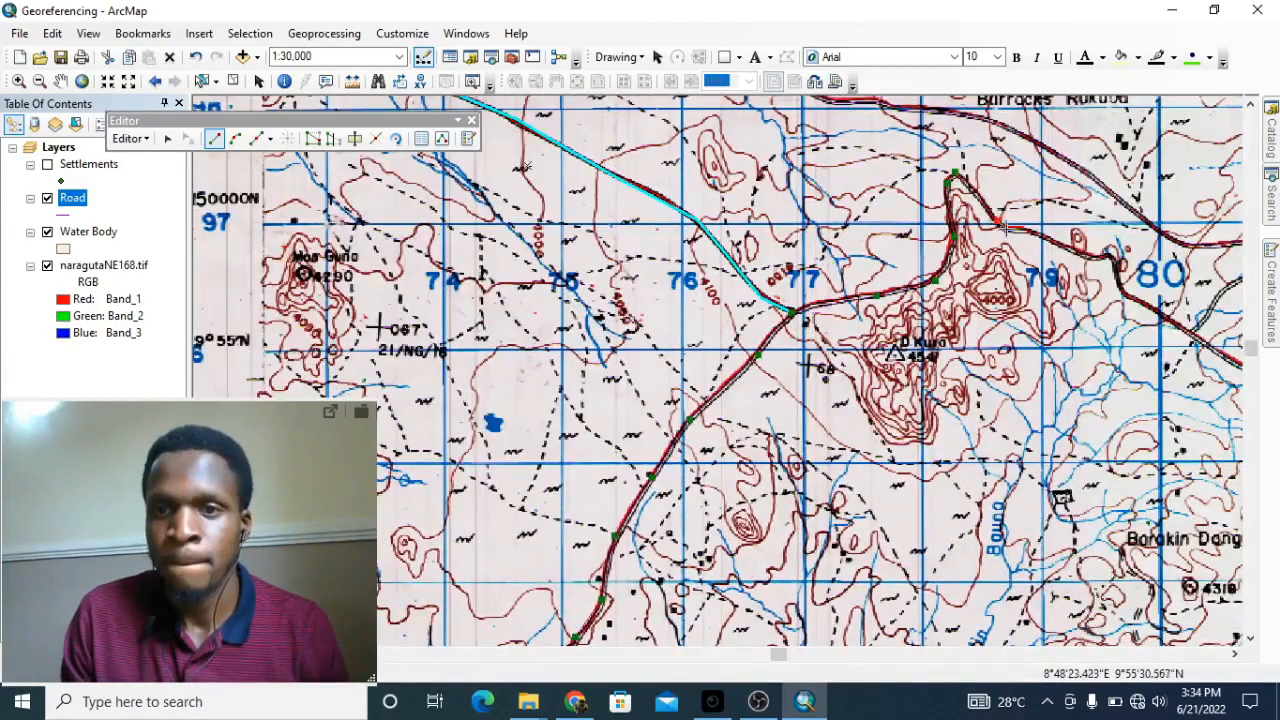
pyautogui.click(1197, 340)
# Step: Extend the Miango road line southeast past grid line 95, between Barakin Dangurugu and Wild Life Park
pyautogui.moveTo(1199, 339); pyautogui.dragTo(588, 420)
pyautogui.click(660, 462)
pyautogui.click(682, 461)
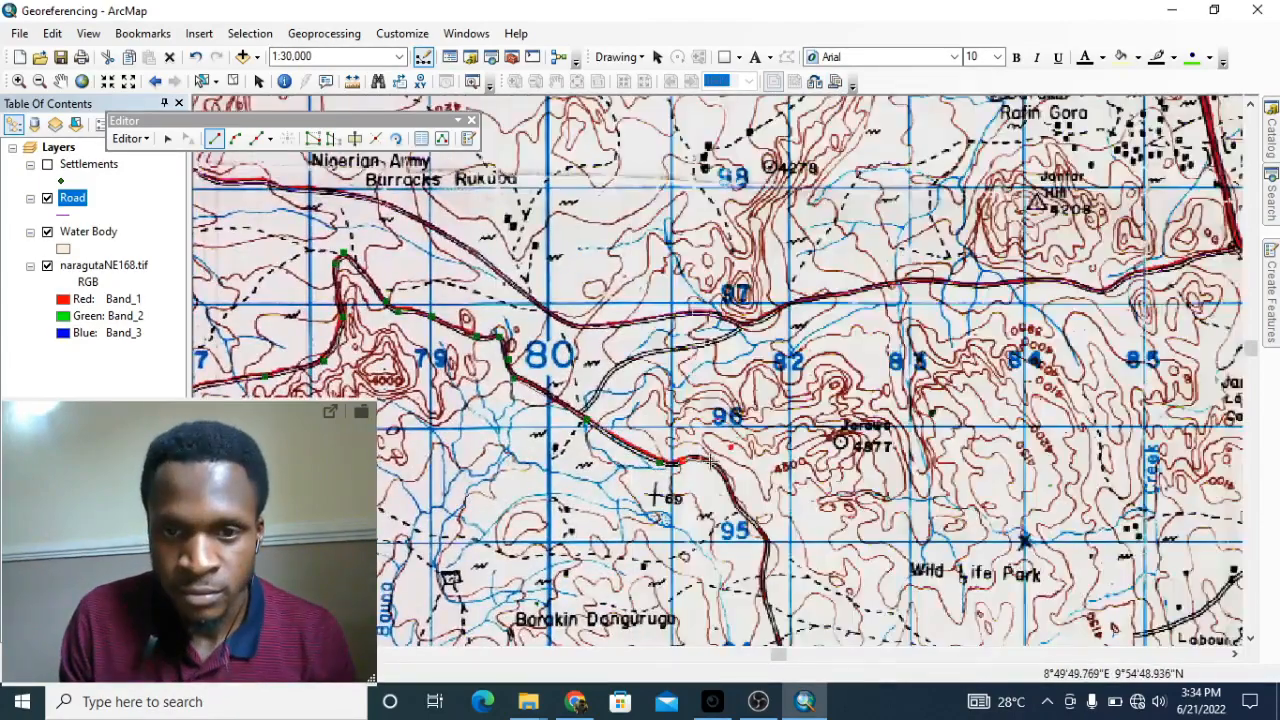
pyautogui.click(768, 546)
pyautogui.click(764, 587)
# Step: Continue the Miango road line southeast past Dangurugu to the bend between Fed Lowcost Housing and Honeymoon Cottage
pyautogui.moveTo(764, 588); pyautogui.dragTo(760, 187)
pyautogui.click(806, 329)
pyautogui.click(841, 376)
pyautogui.click(864, 413)
pyautogui.click(879, 434)
pyautogui.click(962, 470)
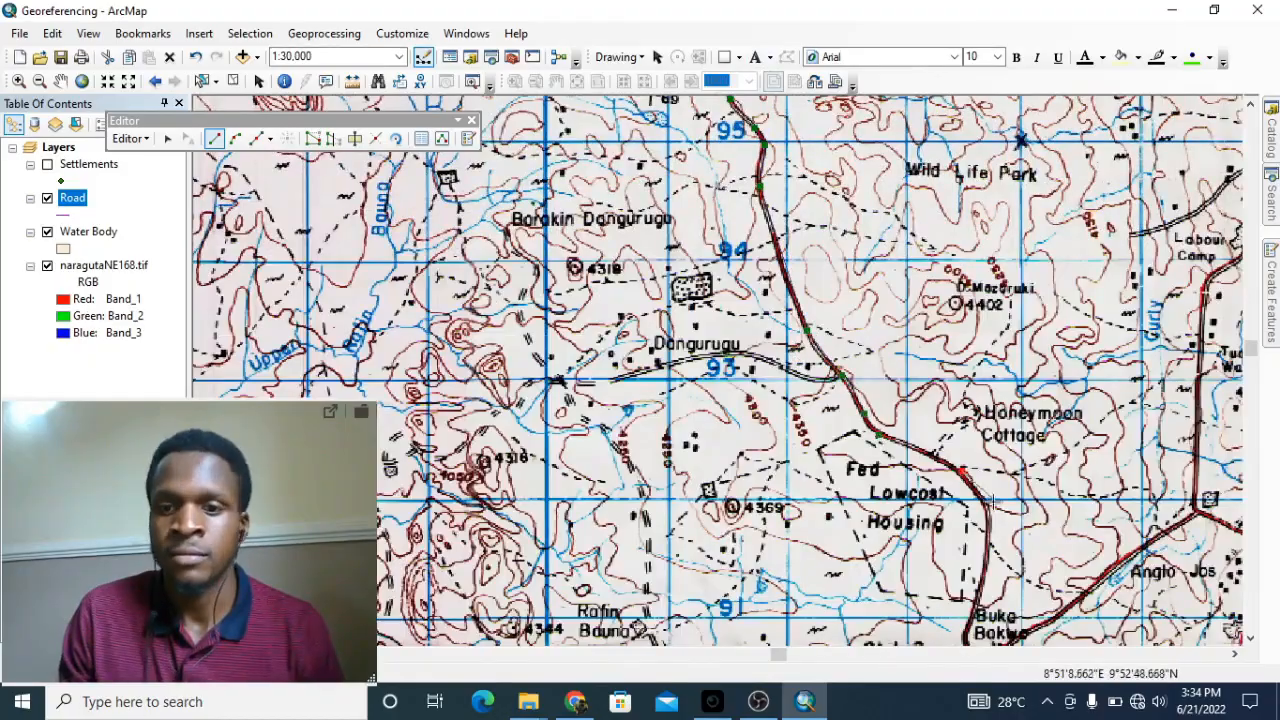
# Step: Trace the road through Buka Bokwa and past Barakin Akawo to the main road, and finish the line
pyautogui.moveTo(988, 568); pyautogui.dragTo(835, 292)
pyautogui.click(814, 355)
pyautogui.click(819, 380)
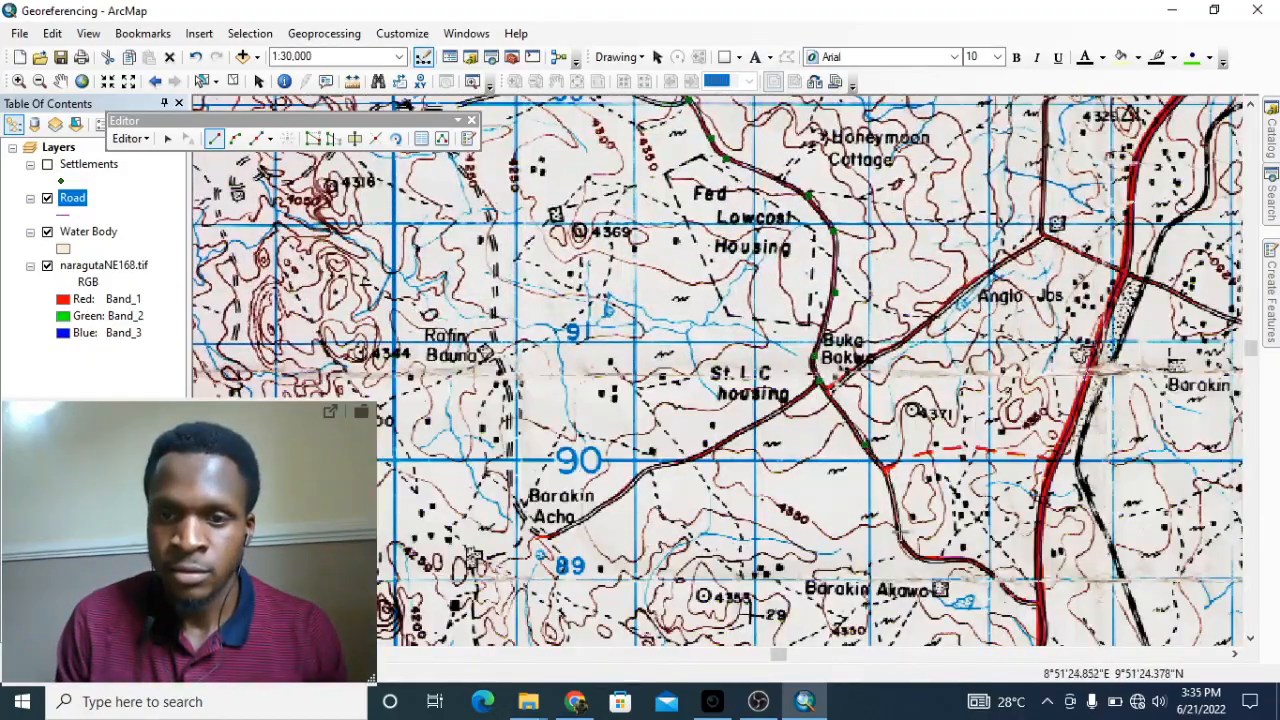
pyautogui.click(909, 549)
pyautogui.click(975, 562)
pyautogui.click(1014, 590)
pyautogui.doubleClick(1038, 603)
# Step: Trace the road from the ring road southeast past Barakin Mali, then south to the red track near Barakin D Sabawa, and finish the line
pyautogui.scroll(-3, 893, 380)
pyautogui.moveTo(1123, 243); pyautogui.dragTo(1004, 324)
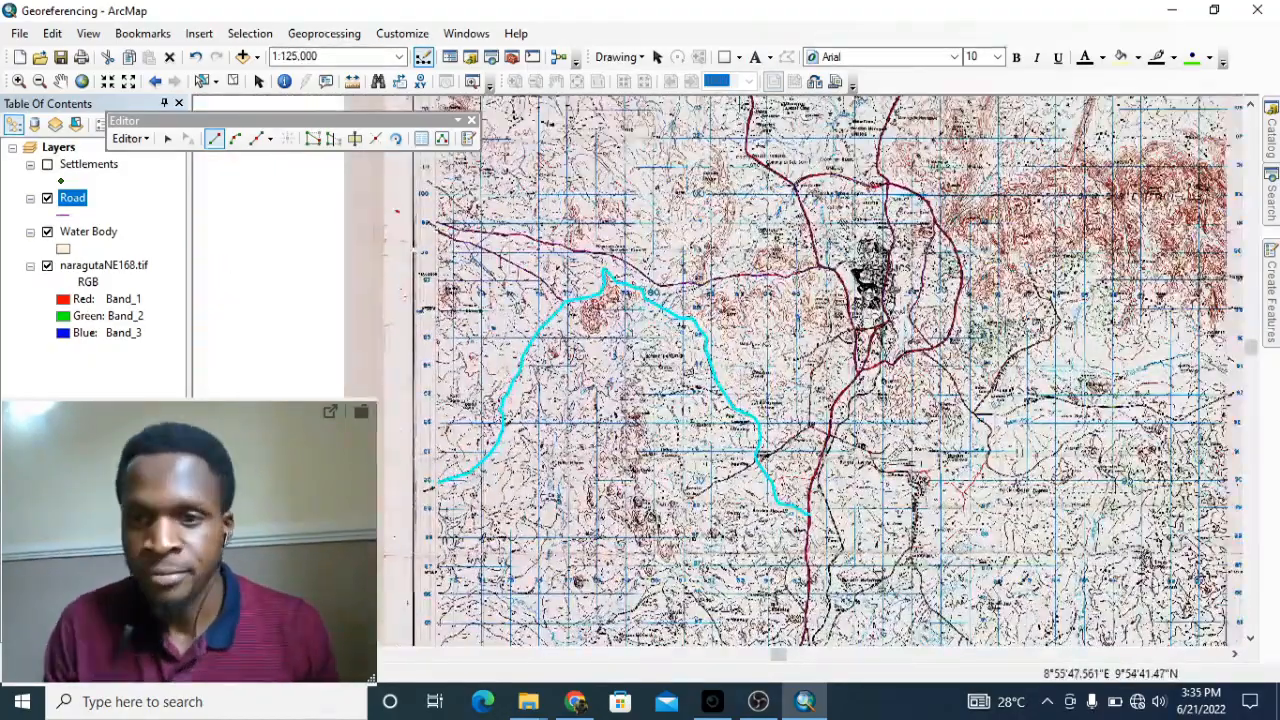
pyautogui.scroll(5, 877, 575)
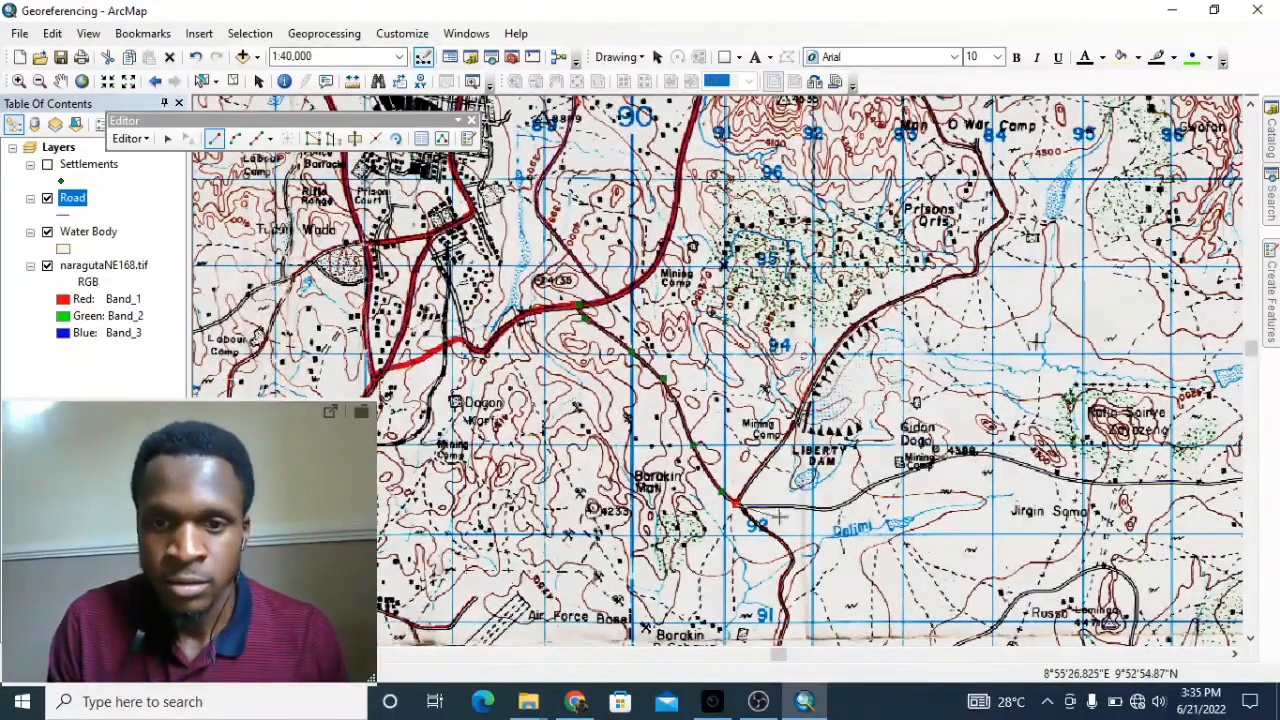
pyautogui.moveTo(783, 514); pyautogui.dragTo(668, 222)
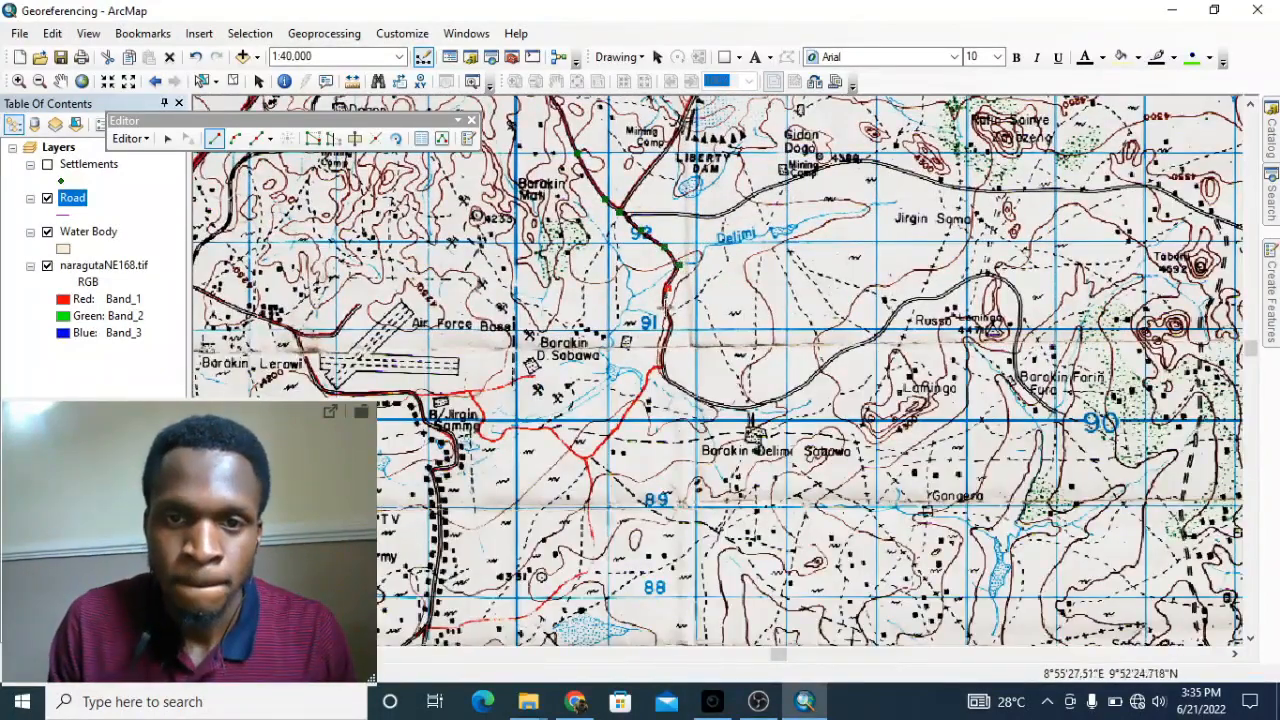
pyautogui.doubleClick(662, 368)
# Step: Trace the road from the junction south of Liberty Dam east past Gidan Doga and Tabaru to the map's eastern edge
pyautogui.moveTo(740, 268); pyautogui.dragTo(625, 375)
pyautogui.scroll(1, 625, 375)
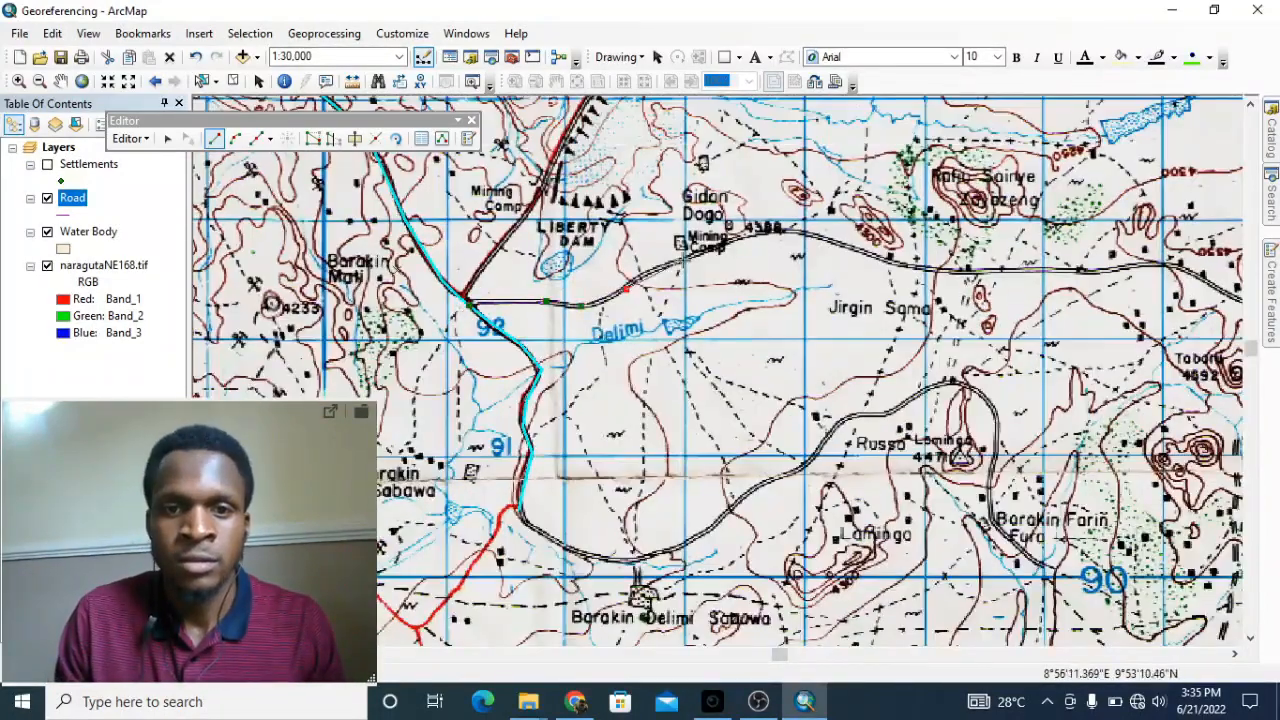
pyautogui.click(1012, 271)
pyautogui.click(1115, 272)
pyautogui.click(1171, 262)
pyautogui.moveTo(1175, 265); pyautogui.dragTo(635, 399)
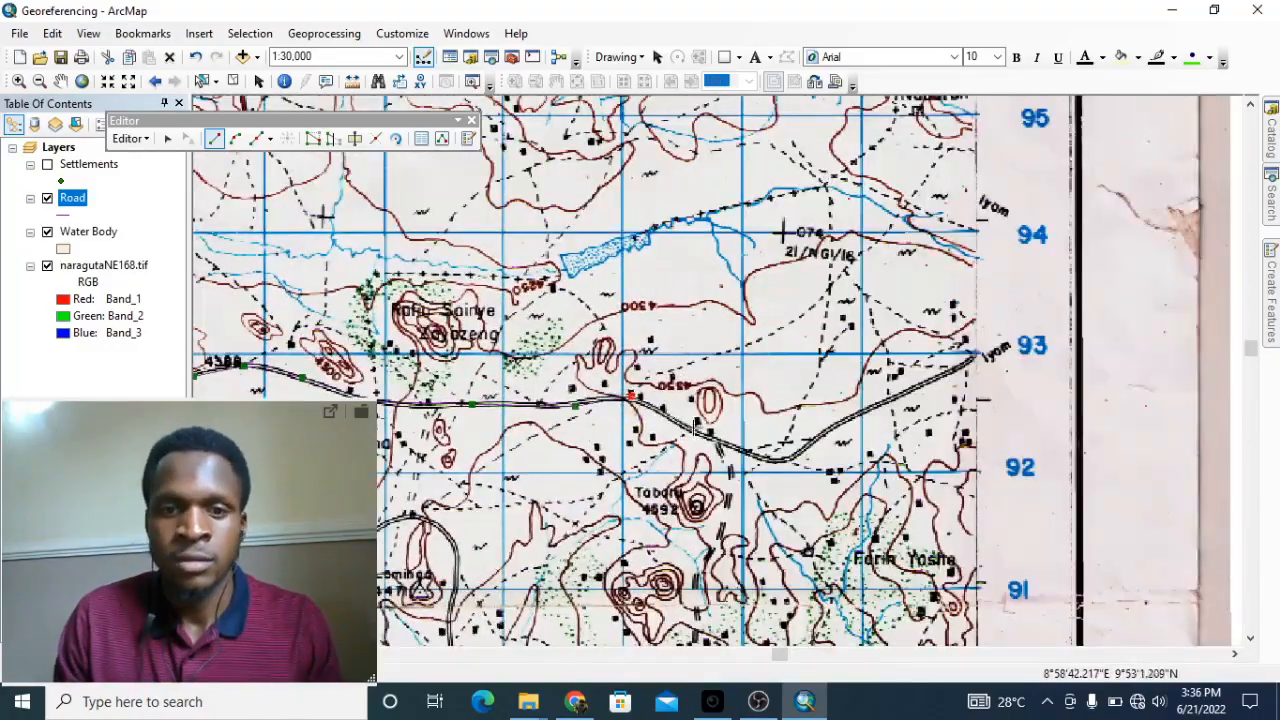
# Step: Trace the road from the junction northeast past Liberty Dam and Prisons Qrts to Man O War Camp, and finish the line
pyautogui.scroll(-6, 783, 233)
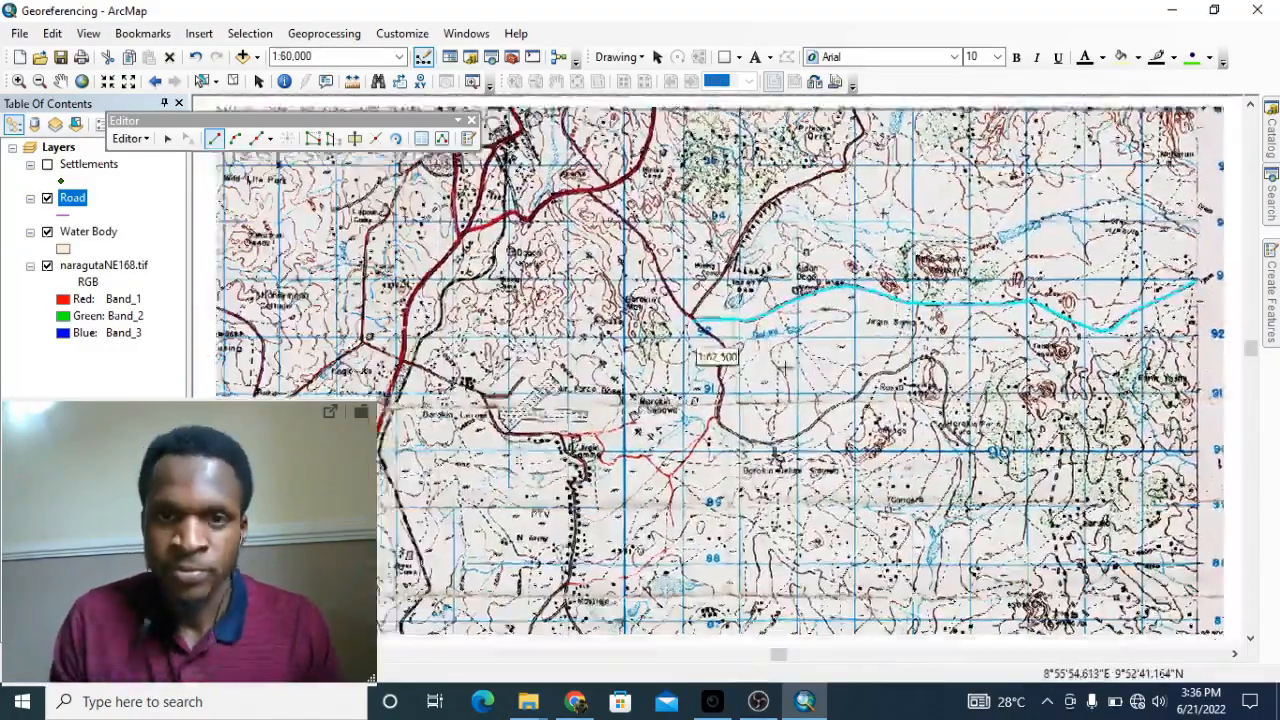
pyautogui.scroll(3, 826, 390)
pyautogui.scroll(2, 826, 390)
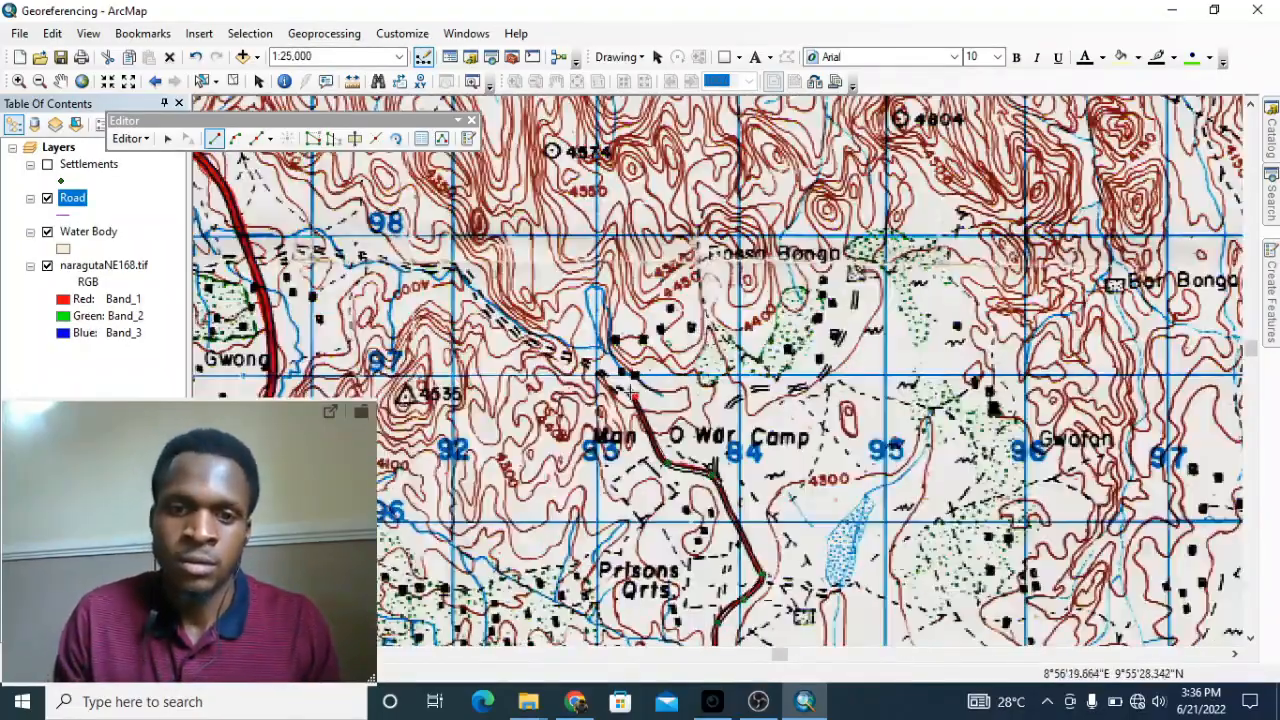
pyautogui.doubleClick(638, 398)
# Step: Review the traced roads across the whole Naraguta N.E. sheet for coverage
pyautogui.scroll(-4, 907, 235)
pyautogui.scroll(-3, 640, 392)
pyautogui.scroll(3, 704, 372)
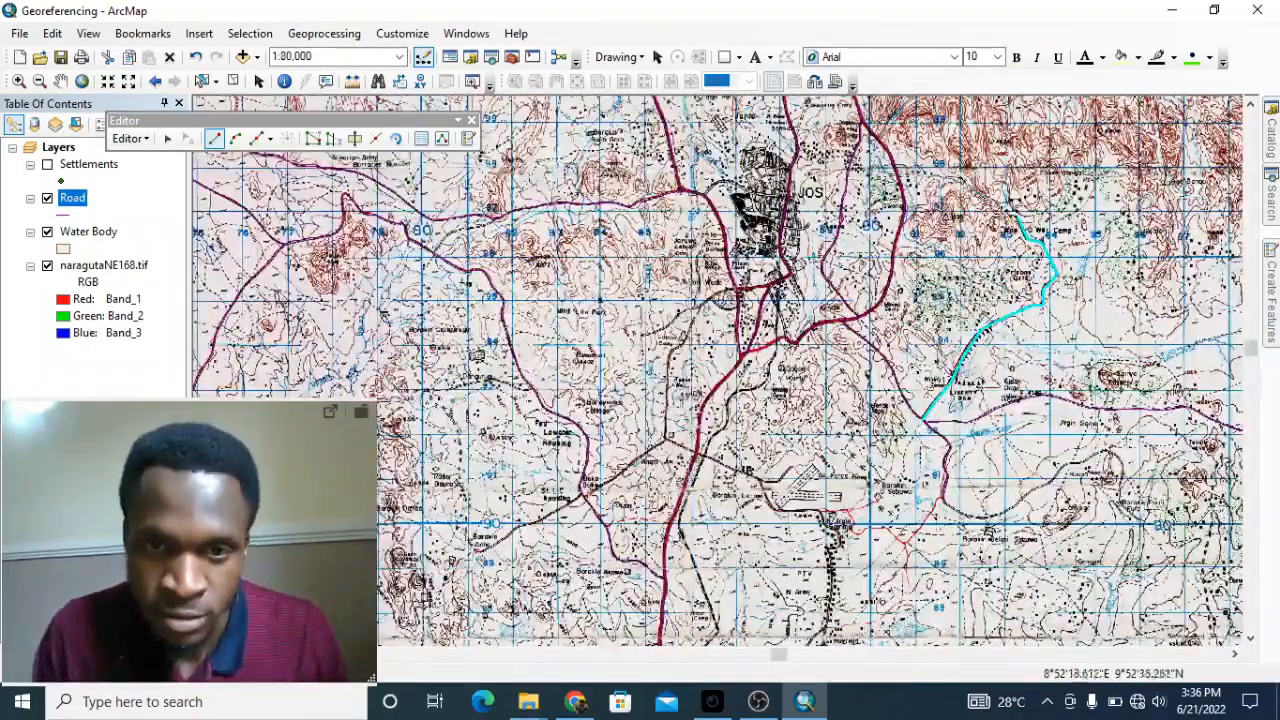
pyautogui.scroll(-2, 704, 430)
pyautogui.scroll(3, 650, 500)
pyautogui.moveTo(1040, 490); pyautogui.dragTo(840, 242)
pyautogui.scroll(-2, 880, 290)
pyautogui.scroll(3, 720, 354)
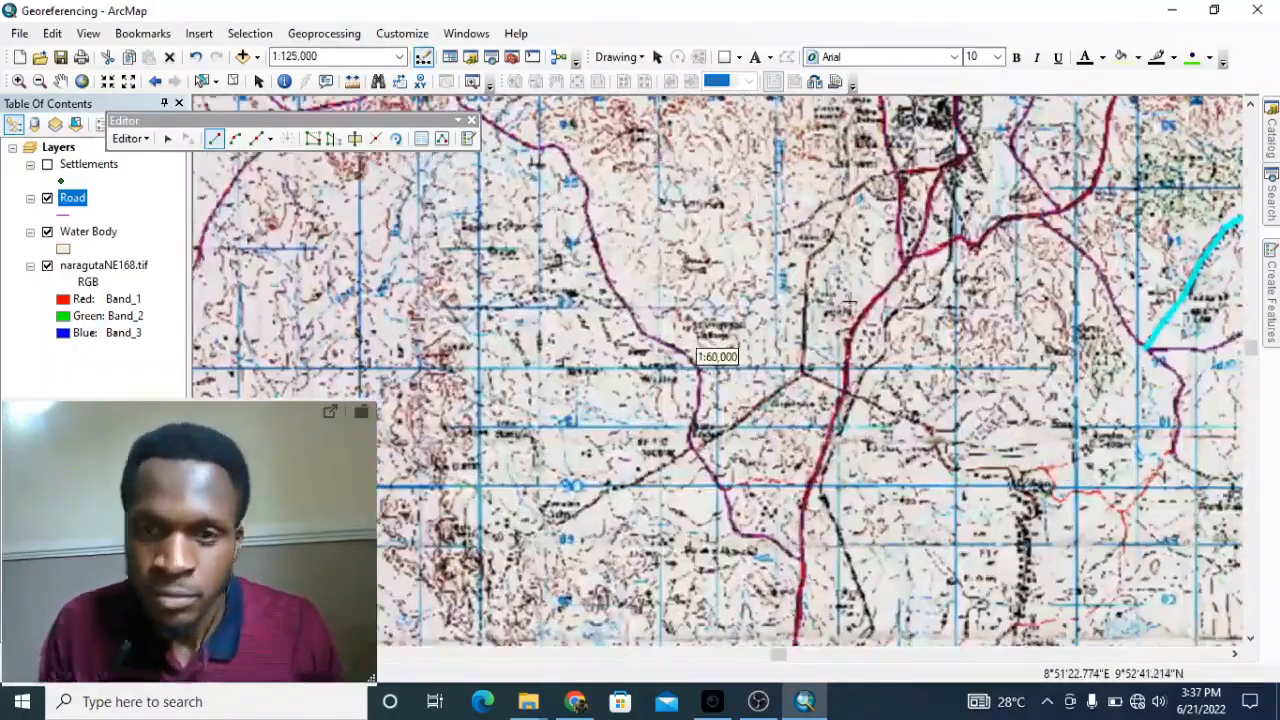
pyautogui.scroll(-2, 864, 387)
pyautogui.scroll(-2, 845, 382)
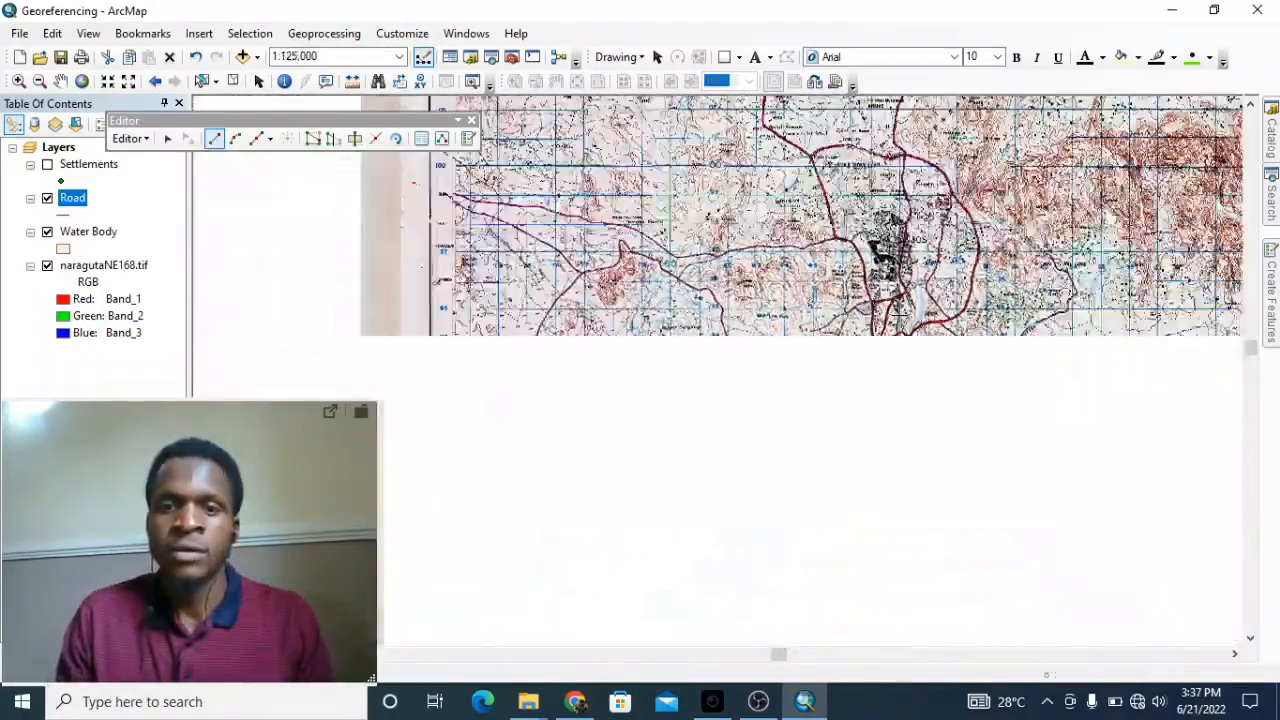
pyautogui.scroll(-2, 694, 350)
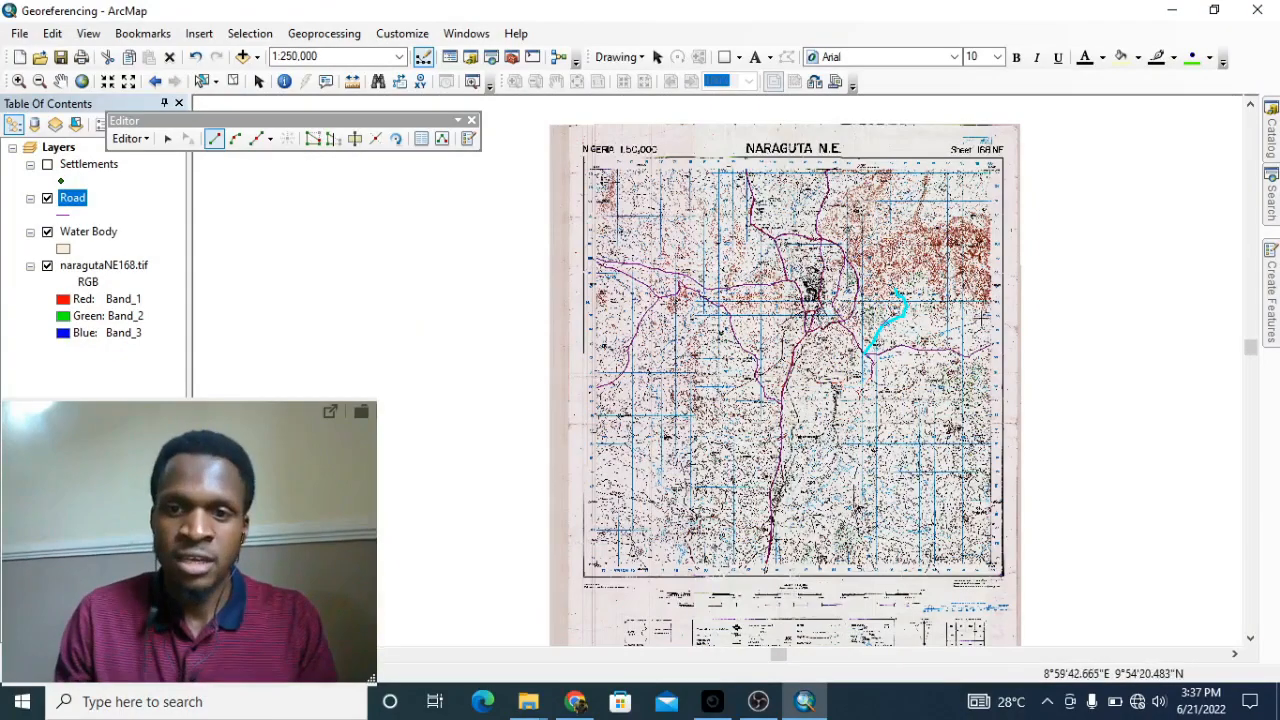
pyautogui.scroll(1, 860, 308)
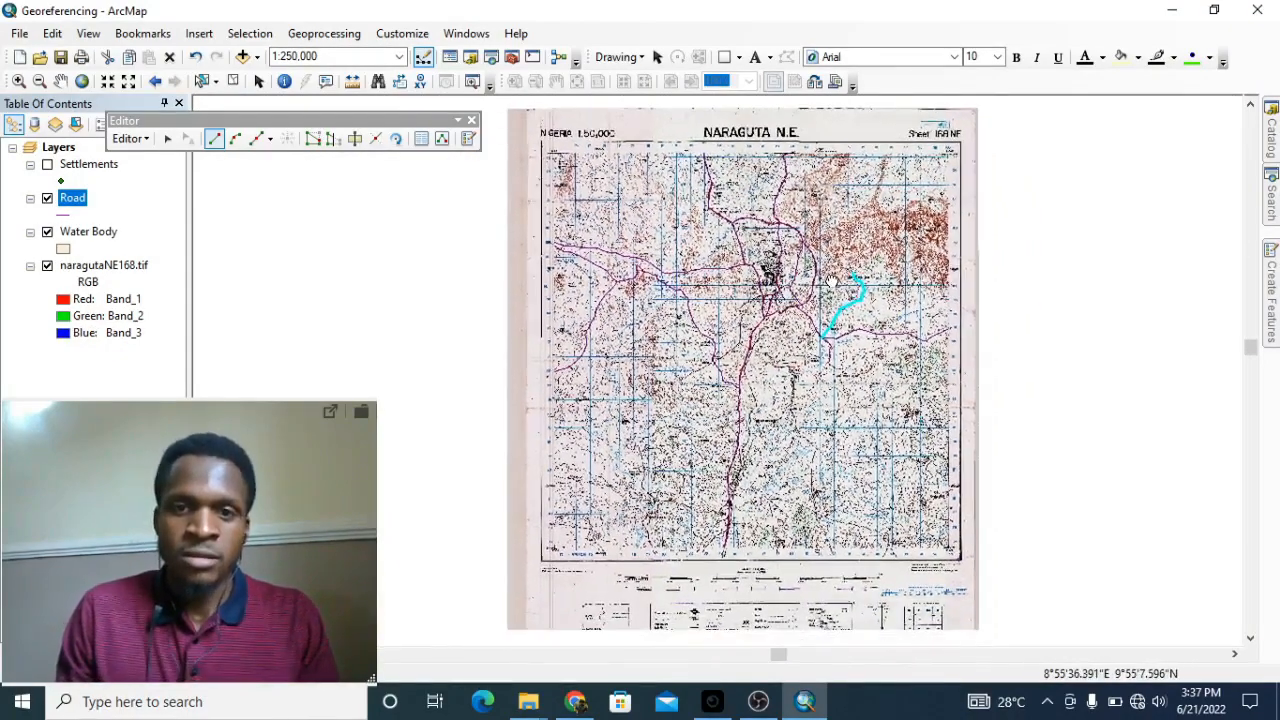
pyautogui.scroll(1, 812, 298)
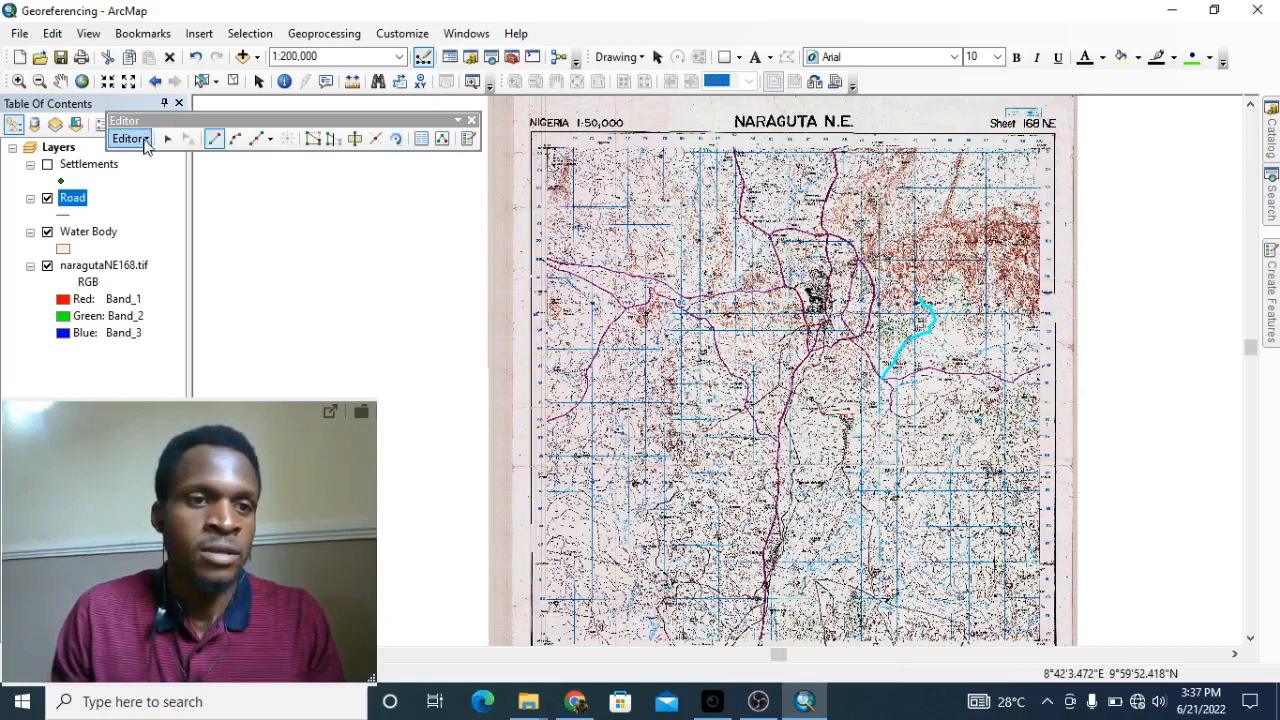
# Step: Stop editing the Road layer, save the edits, and close the Editor toolbar
pyautogui.click(130, 138)
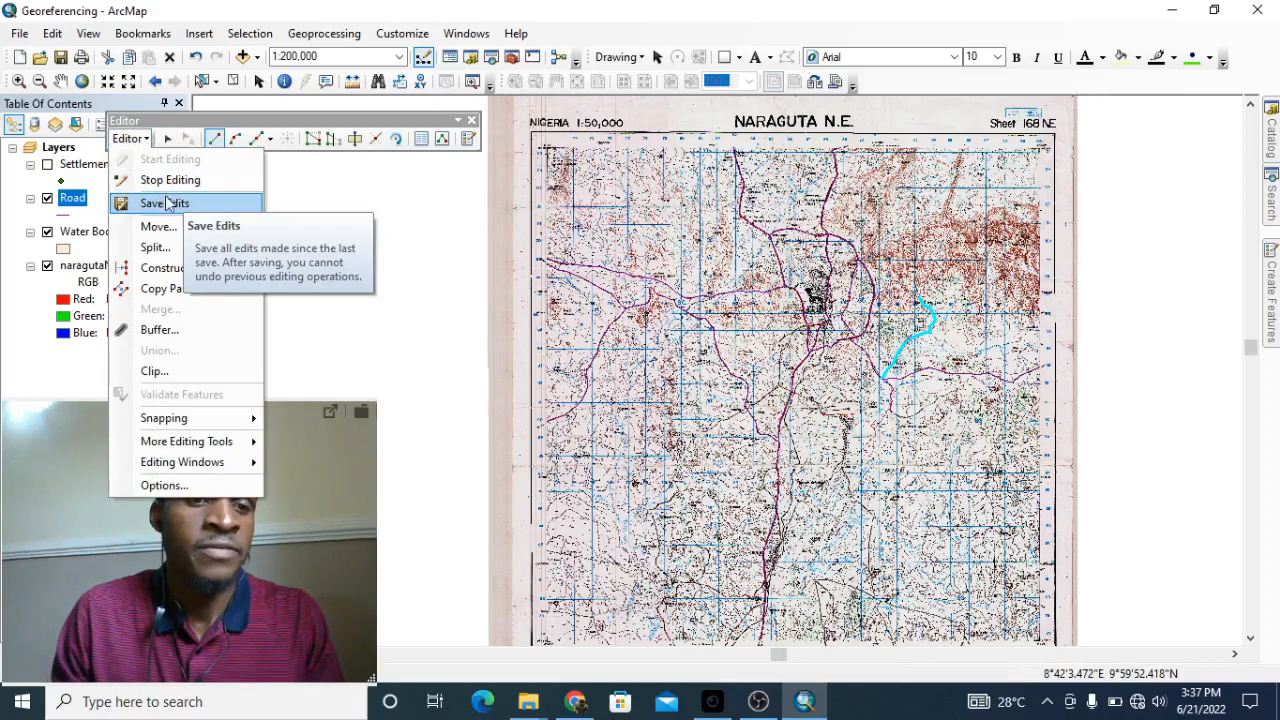
pyautogui.click(168, 180)
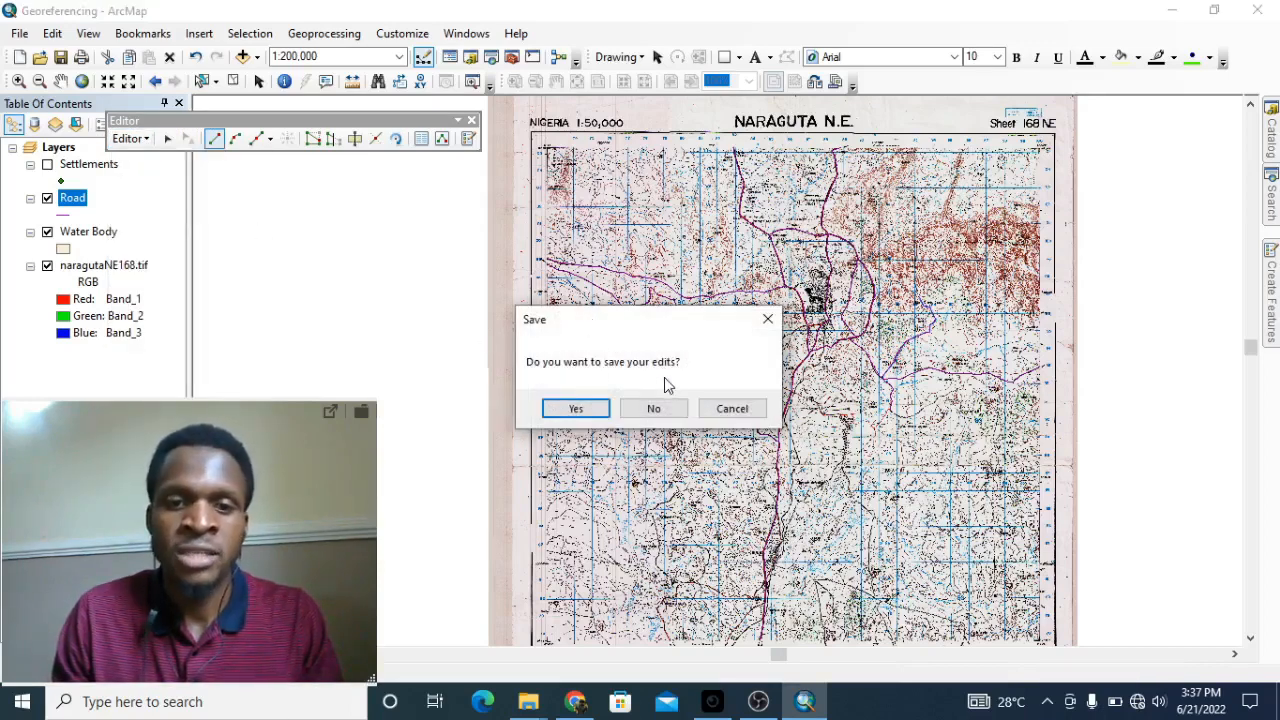
pyautogui.click(588, 408)
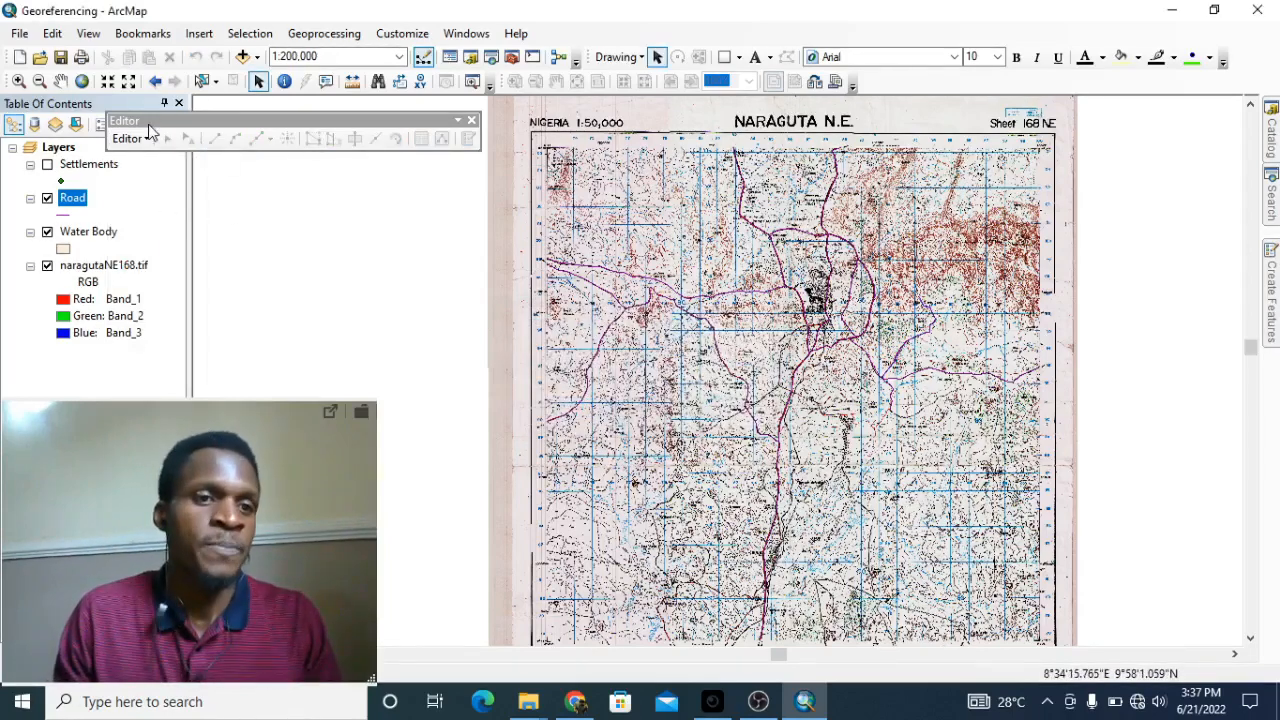
pyautogui.click(471, 120)
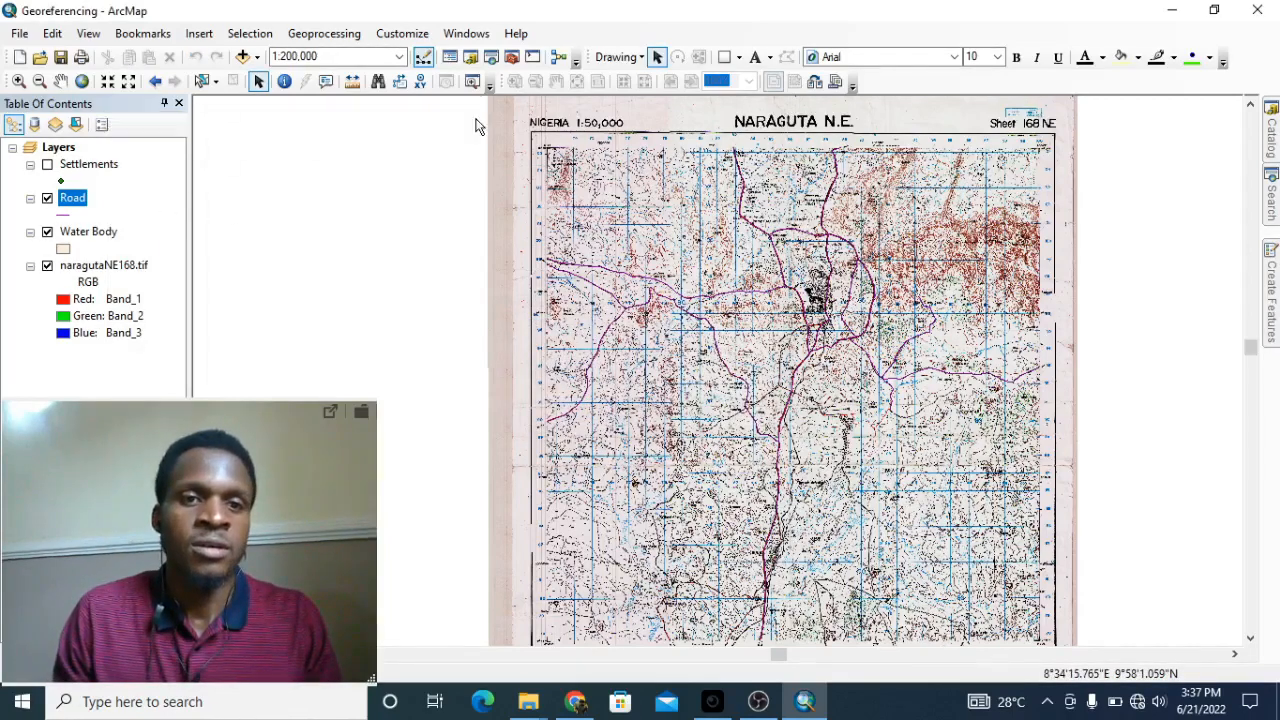
# Step: Hide the naragutaNE168.tif scan and display the Settlements layer together with the roads
pyautogui.click(47, 266)
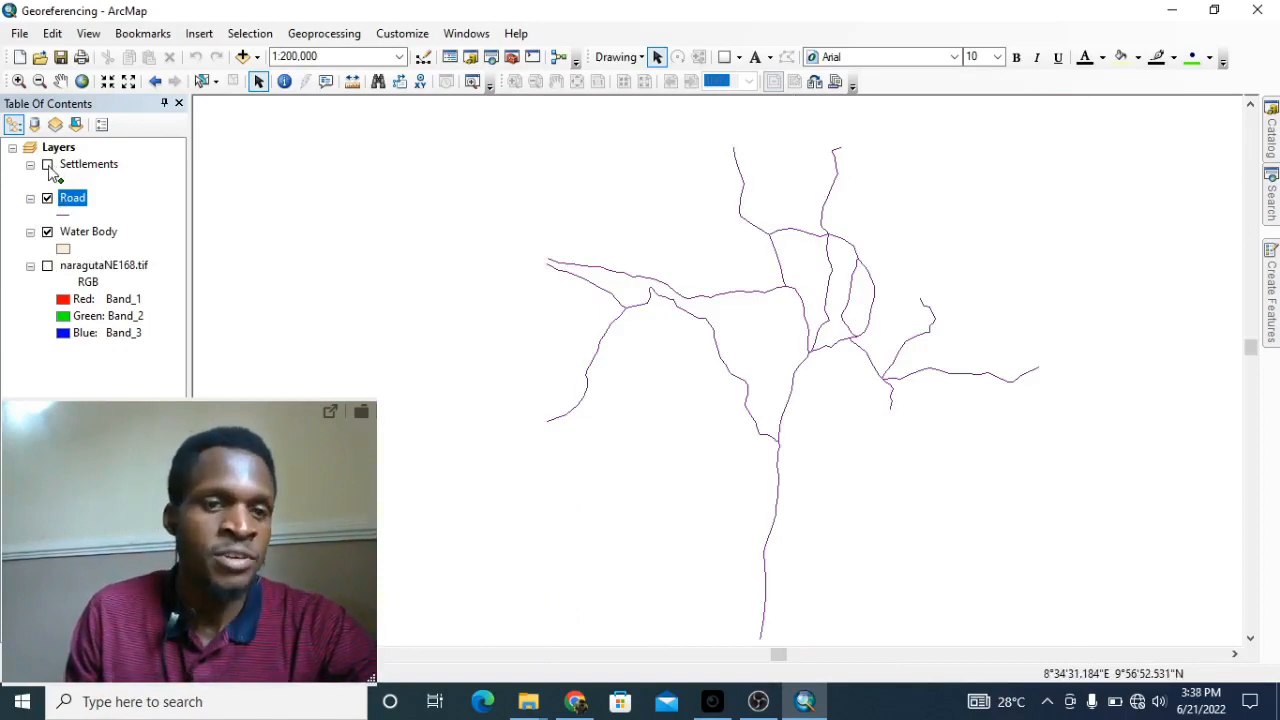
pyautogui.click(47, 165)
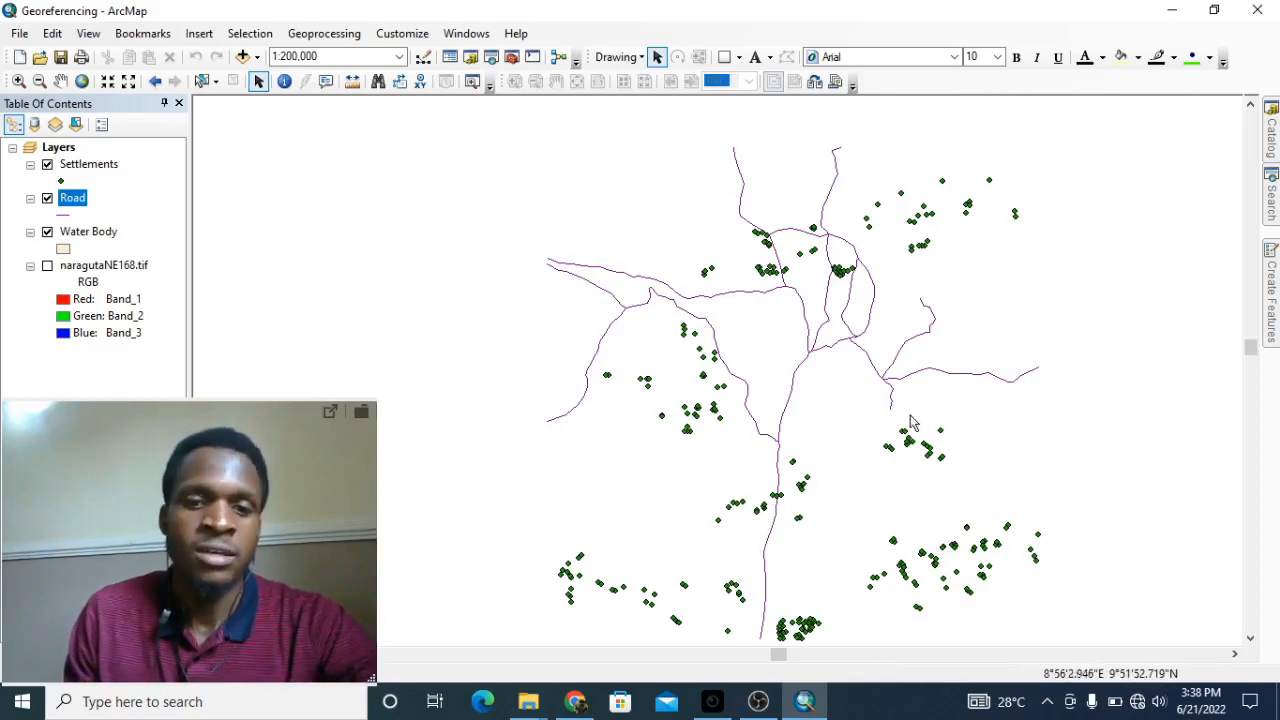
# Step: Compare the digitized roads and settlements with the naragutaNE168.tif scan by switching the scan on and off
pyautogui.click(47, 266)
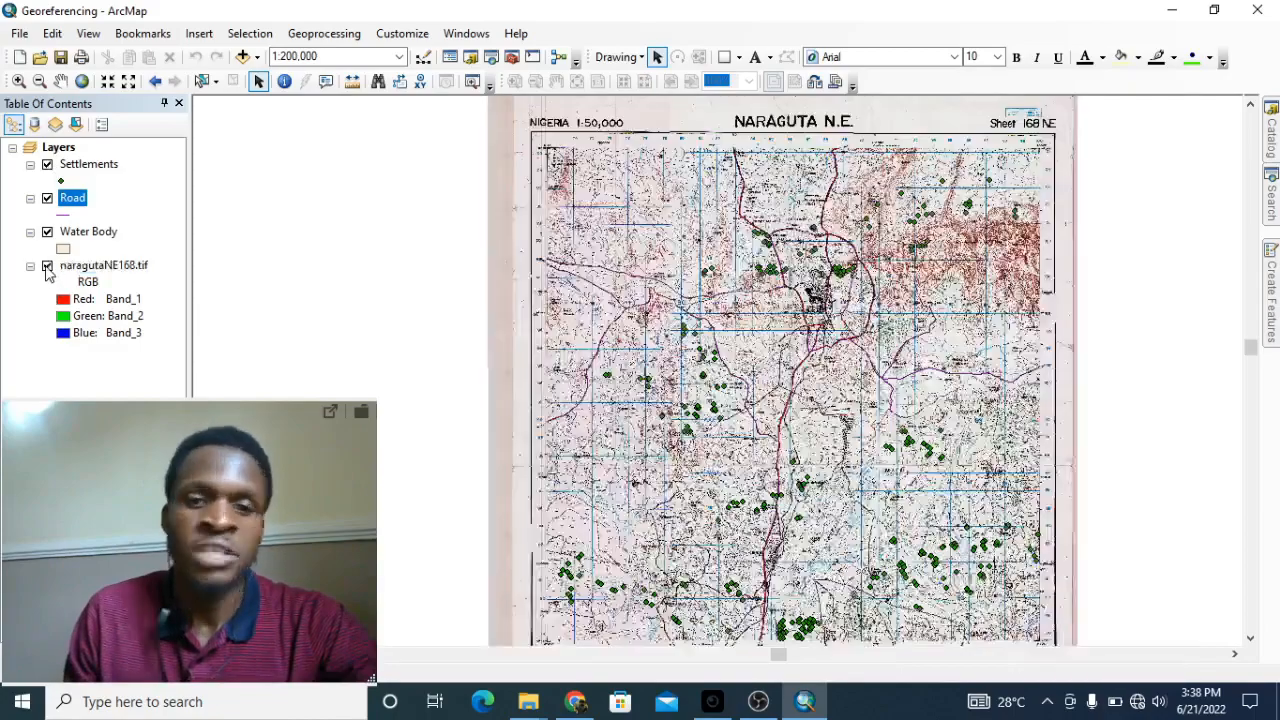
pyautogui.click(47, 266)
pyautogui.click(47, 266)
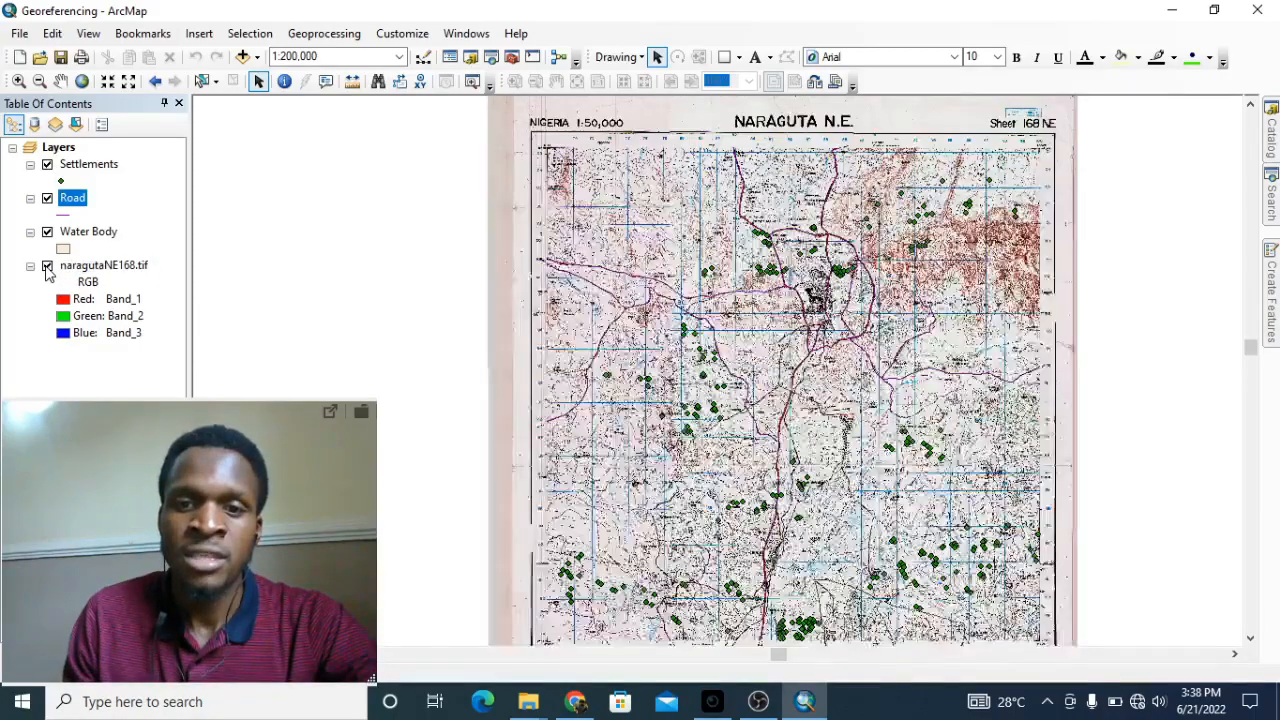
pyautogui.scroll(-3, 705, 250)
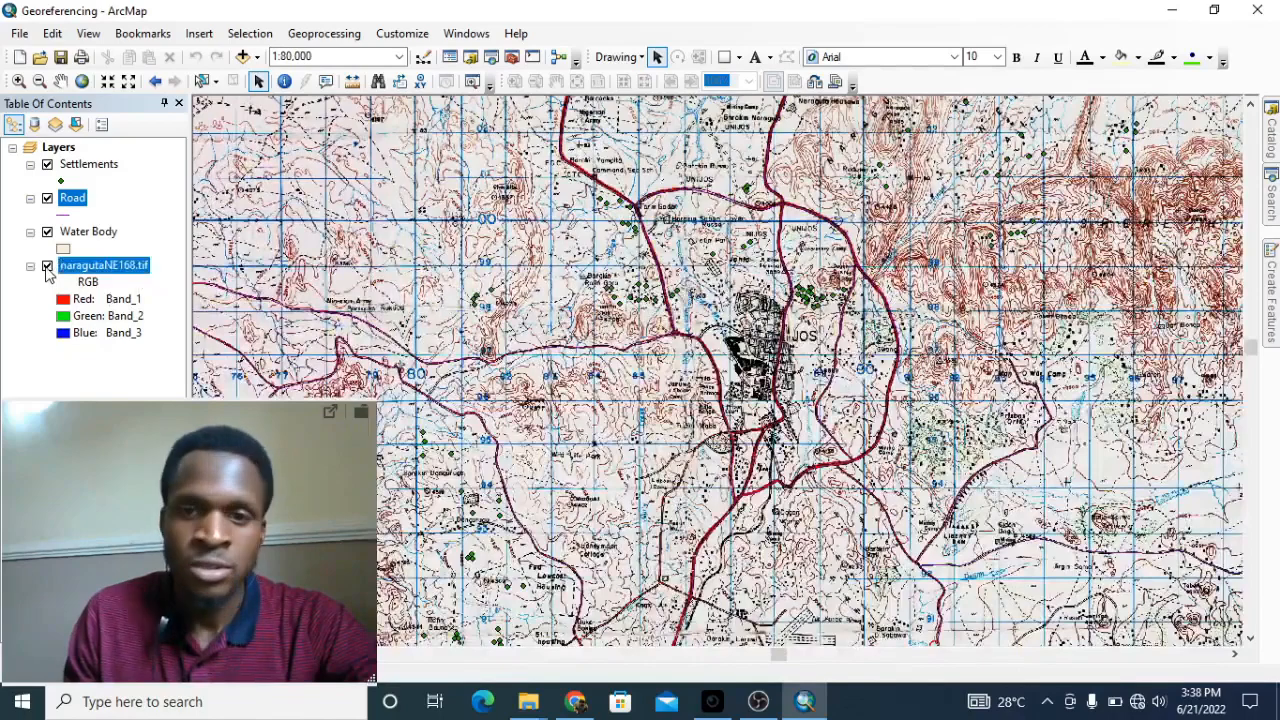
pyautogui.click(47, 266)
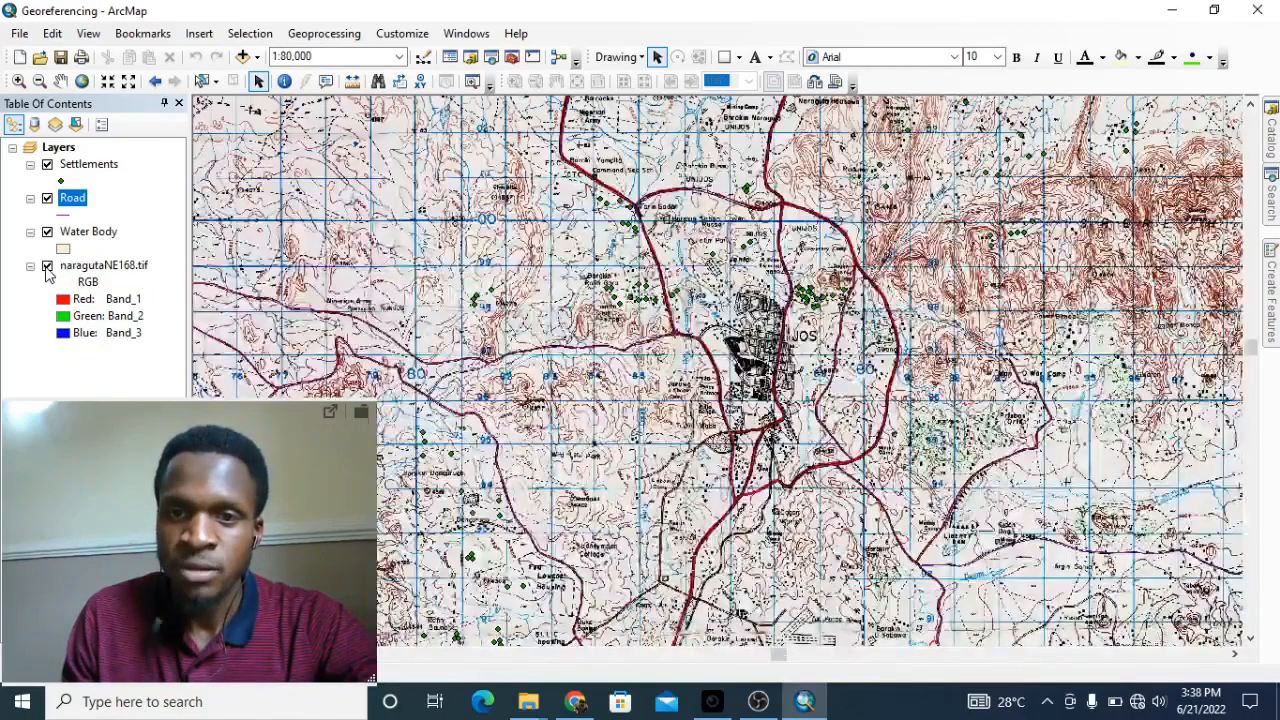
pyautogui.click(47, 266)
pyautogui.click(47, 266)
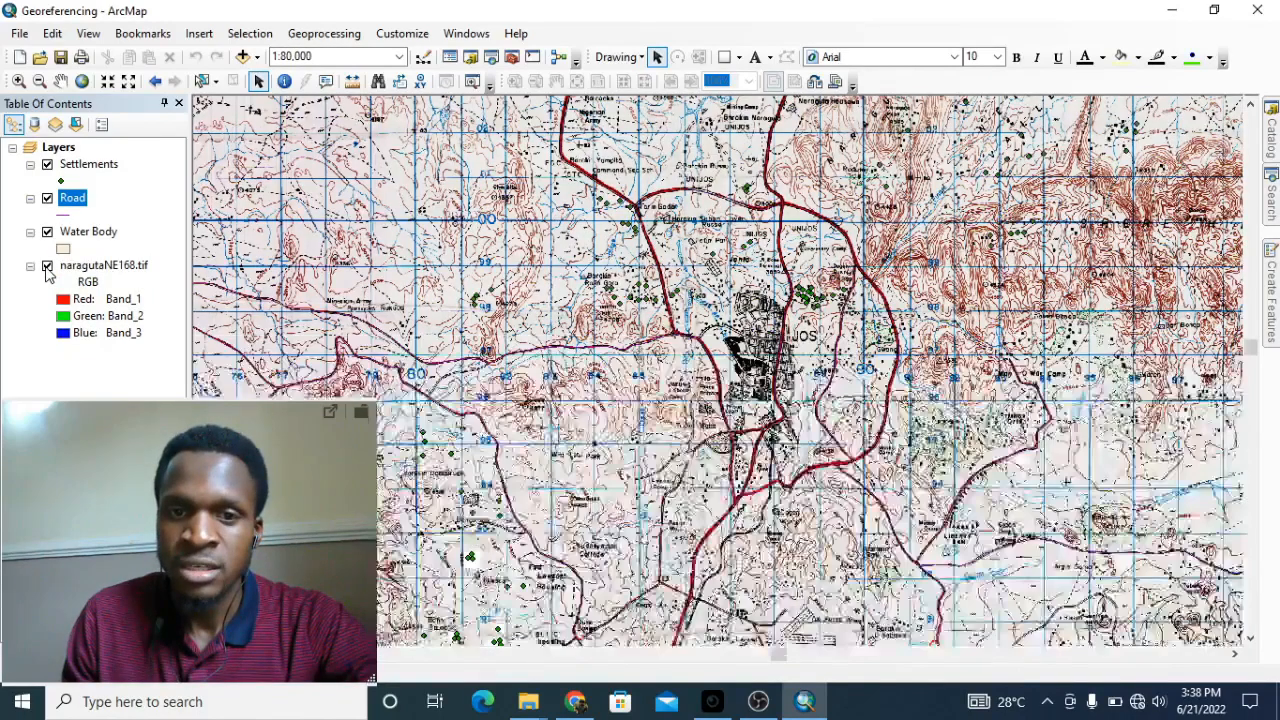
pyautogui.scroll(3, 700, 345)
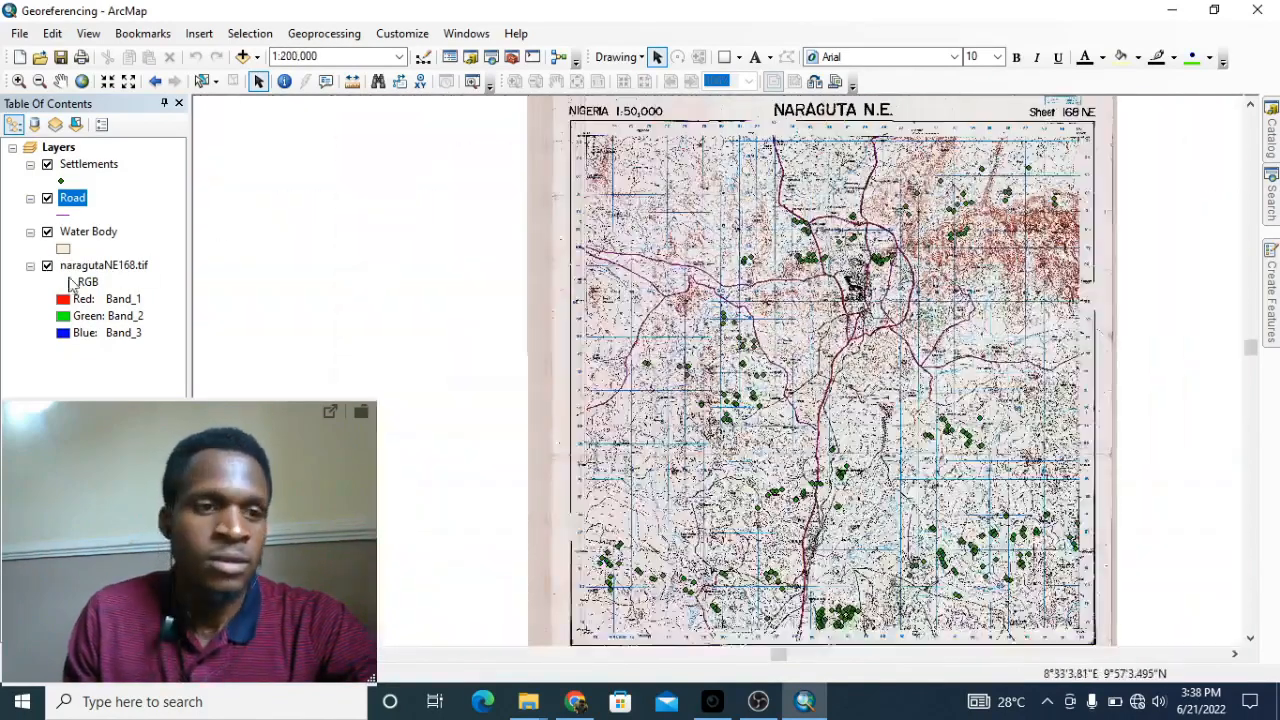
pyautogui.click(47, 266)
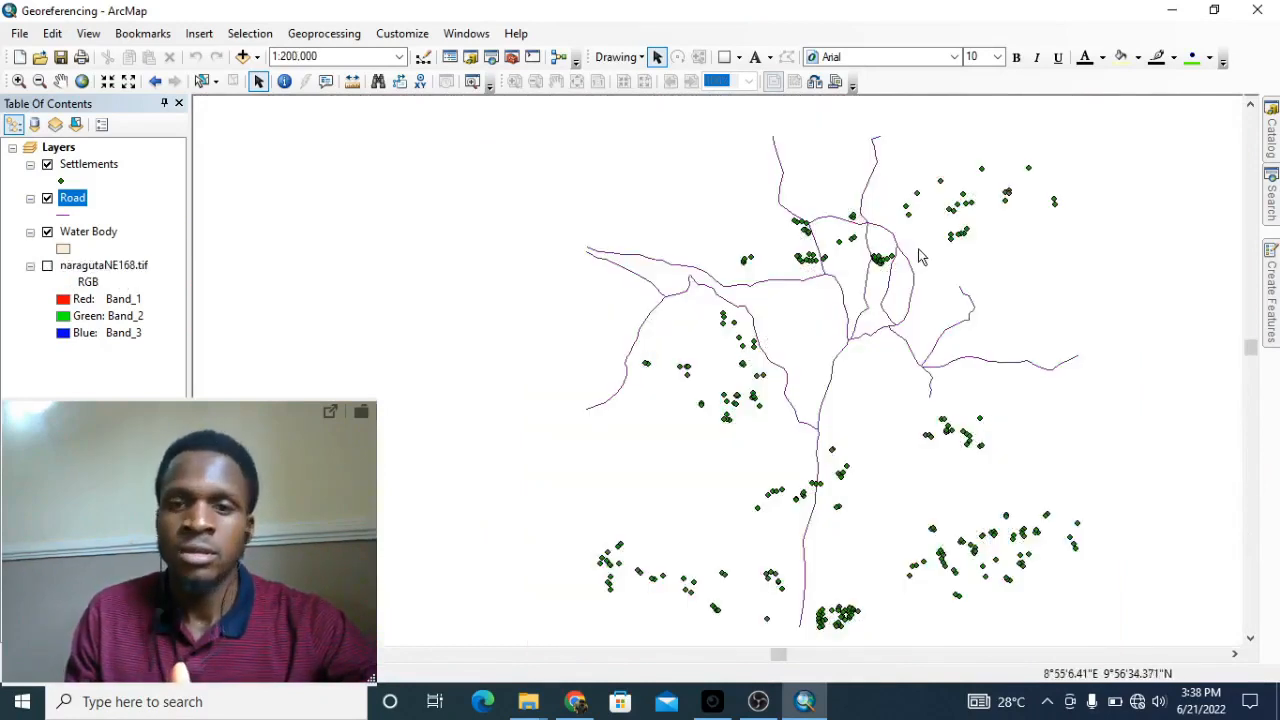
pyautogui.moveTo(1015, 237); pyautogui.dragTo(902, 225)
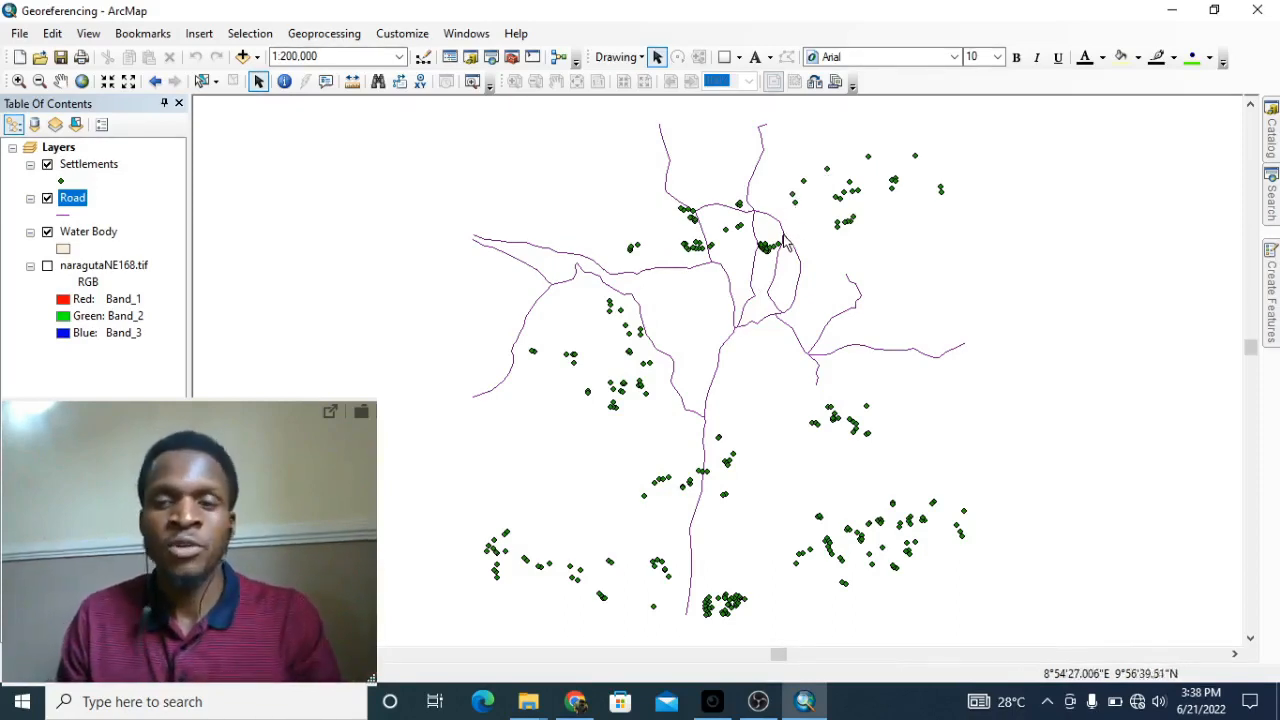
# Step: Select the Water Body layer and display the naragutaNE168.tif scan beneath the digitized layers
pyautogui.click(80, 166)
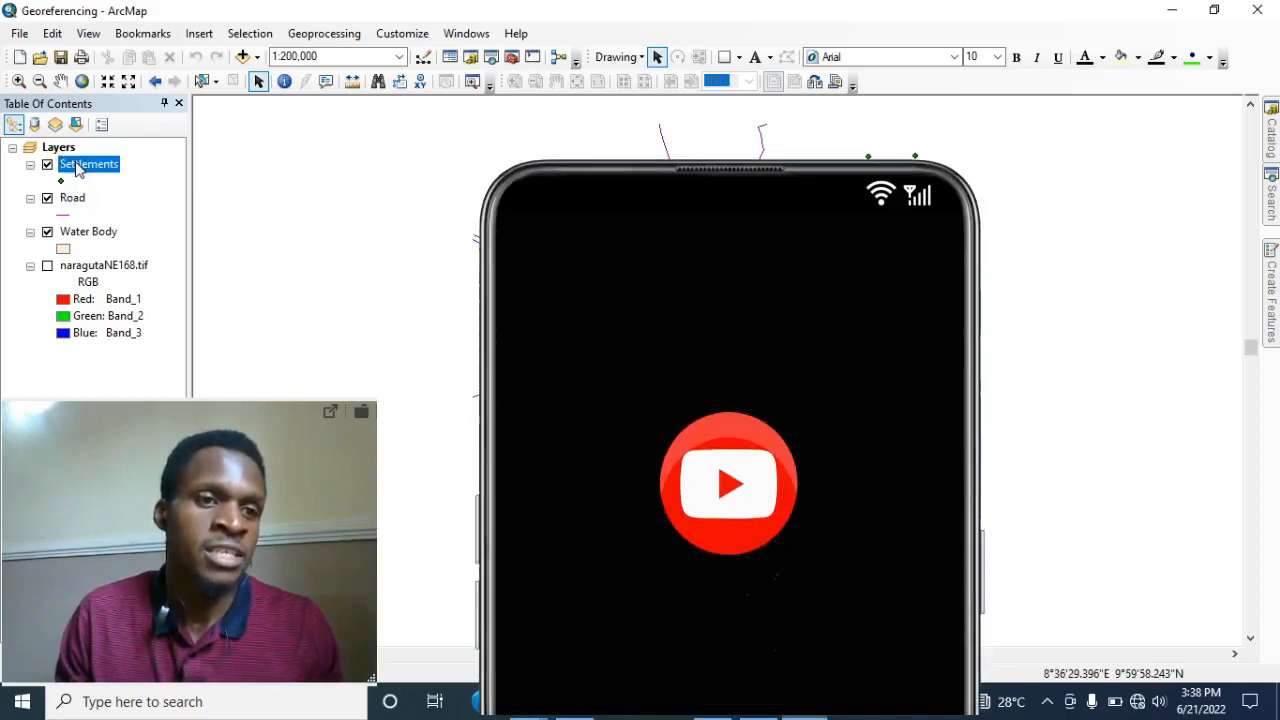
pyautogui.click(74, 204)
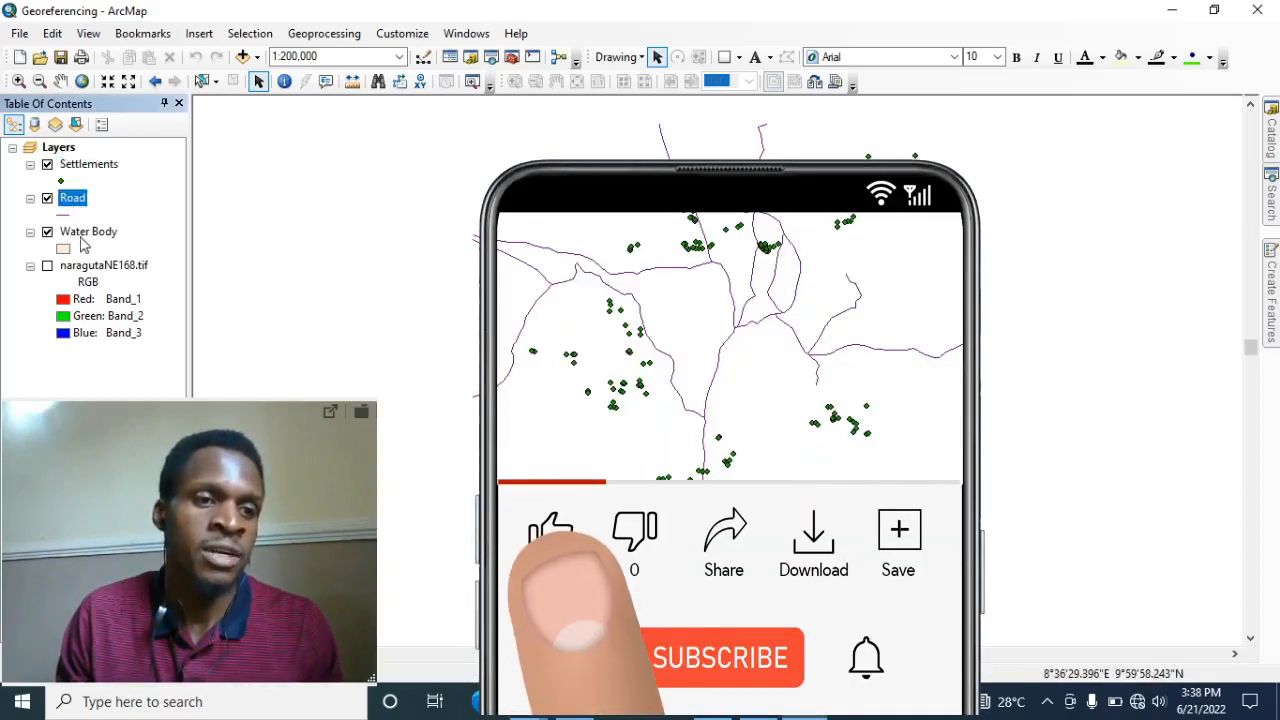
pyautogui.click(88, 234)
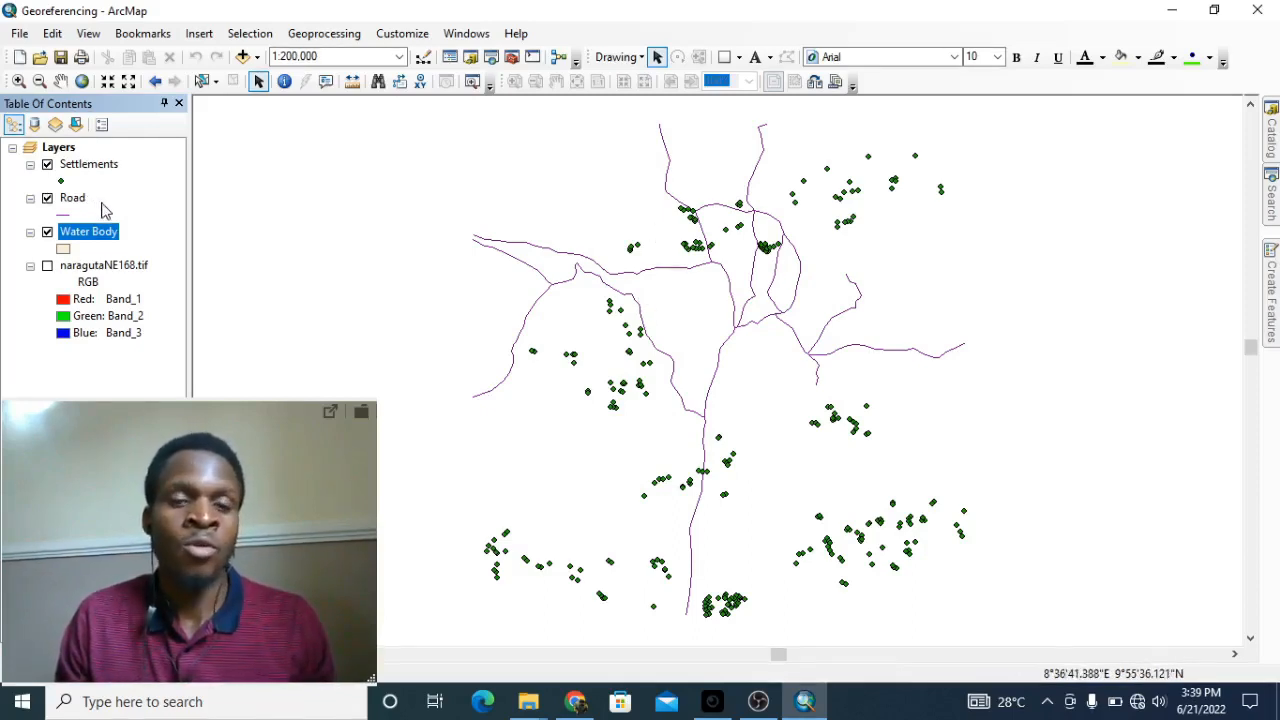
pyautogui.click(47, 265)
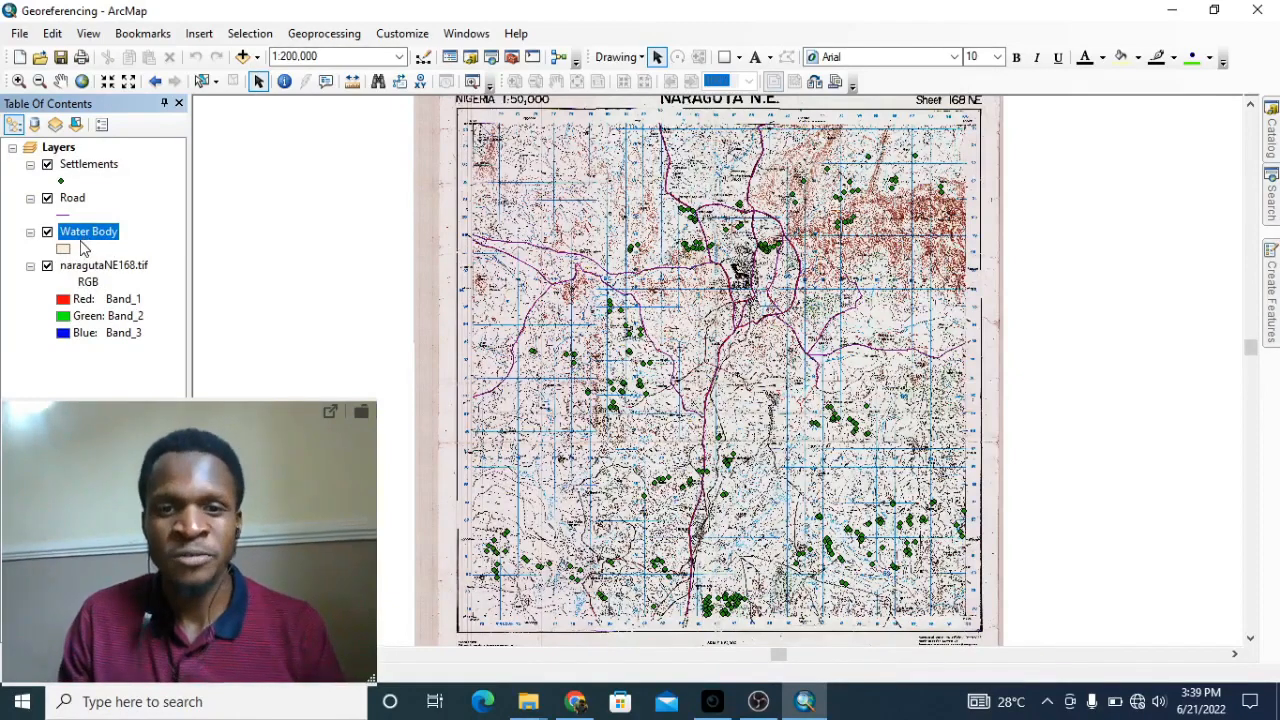
pyautogui.scroll(2, 726, 262)
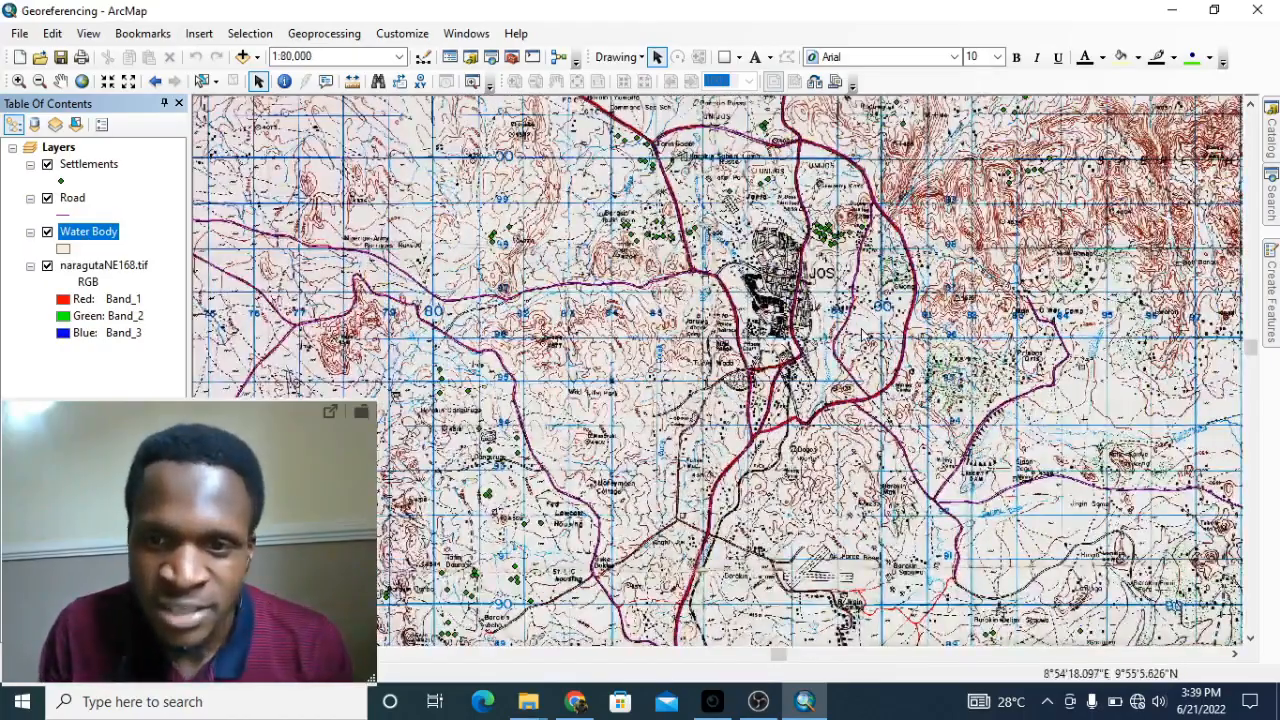
pyautogui.moveTo(941, 392); pyautogui.dragTo(853, 182)
pyautogui.scroll(1, 853, 182)
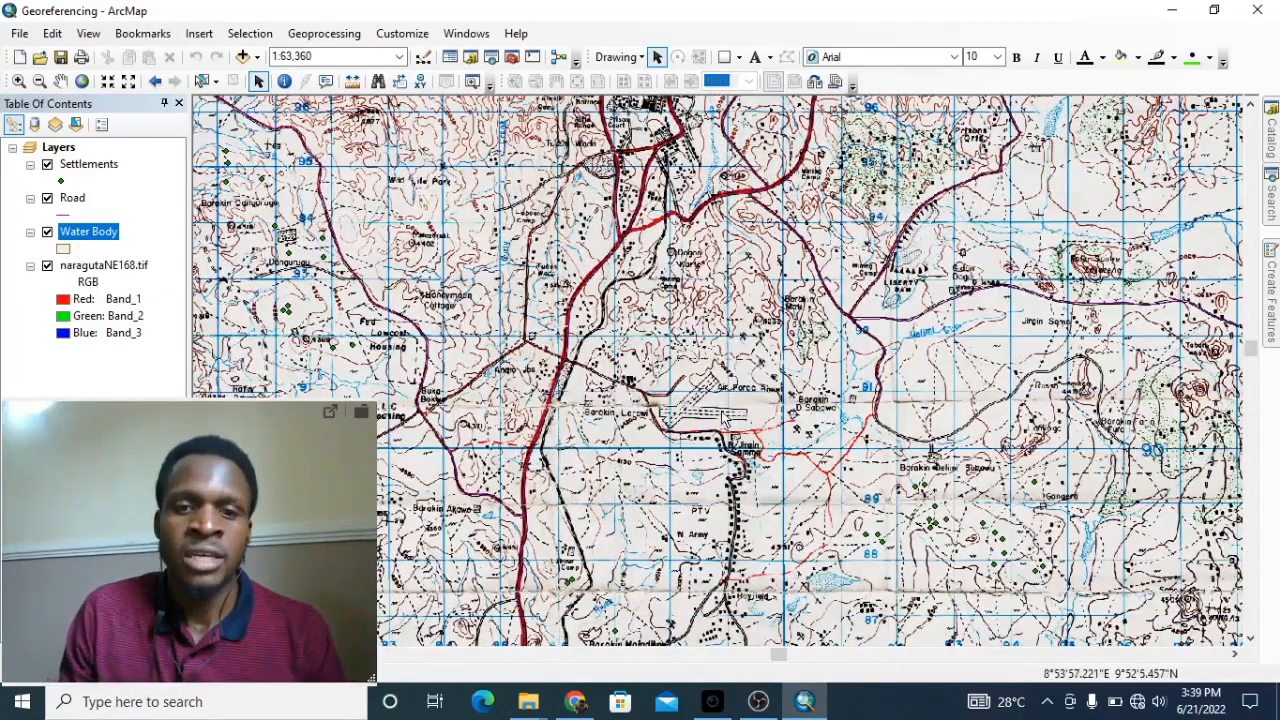
pyautogui.scroll(-3, 725, 408)
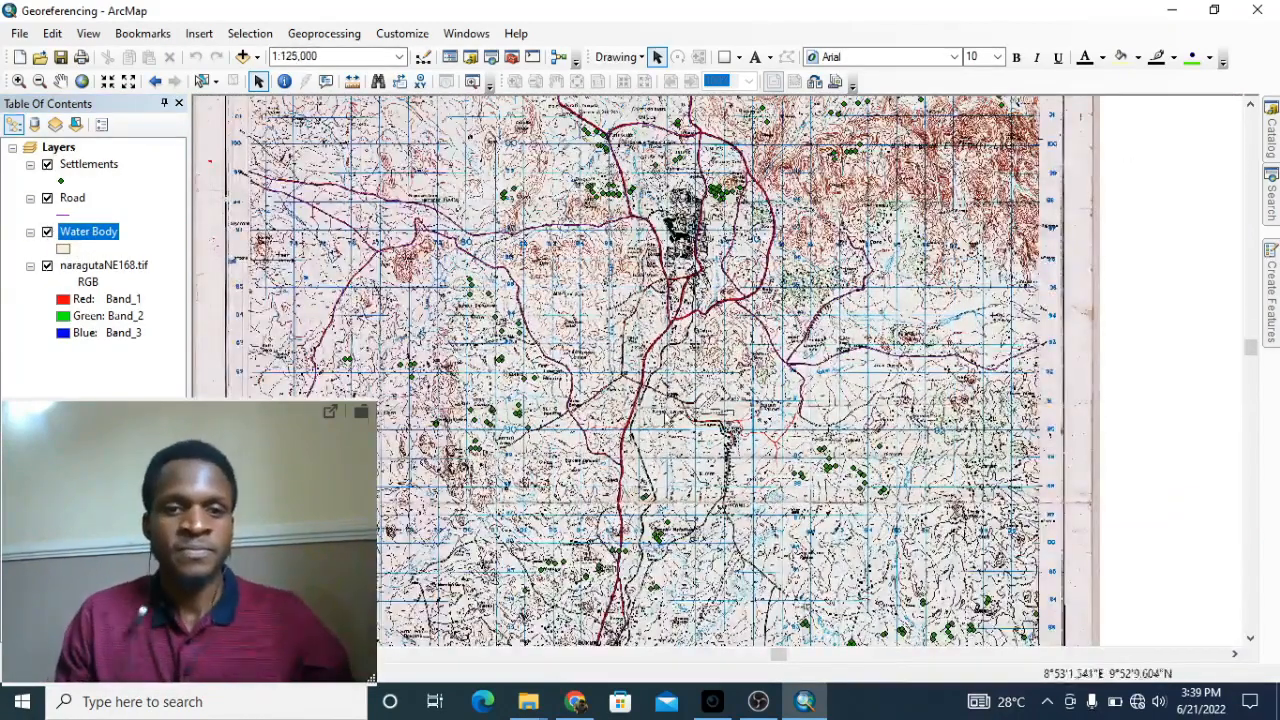